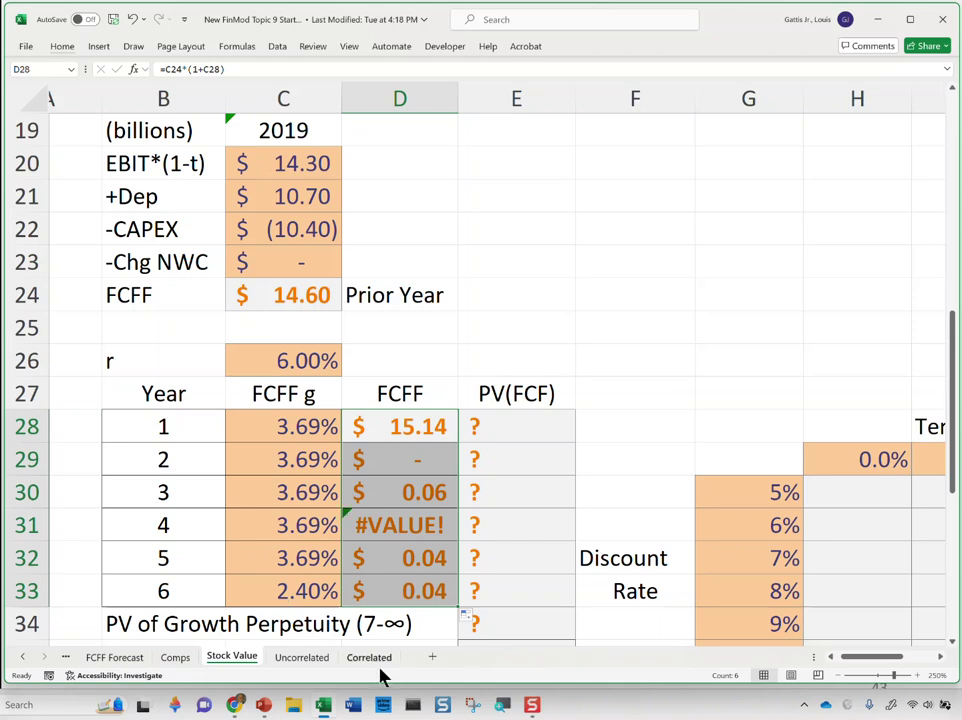
# Step: Review the year-6 growth rate and the year-1 FCFF formula in the FCFF column
pyautogui.click(300, 592)
pyautogui.press('Left')
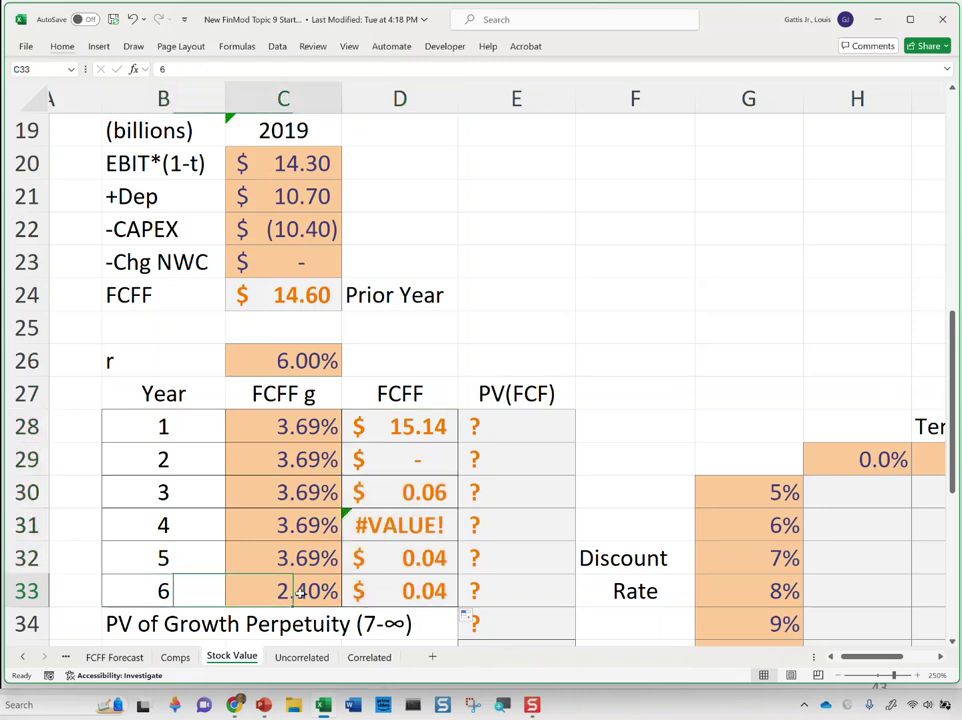
pyautogui.press('Right')
pyautogui.press('Right')
pyautogui.press('Left')
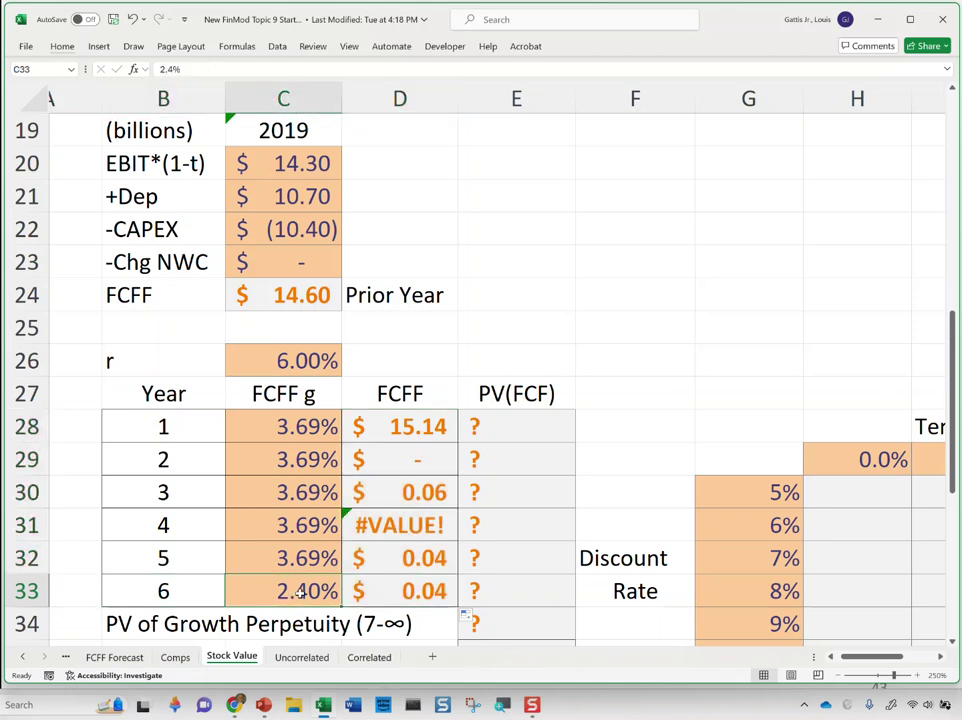
pyautogui.press('Right')
pyautogui.press('Up')
pyautogui.press('Up')
pyautogui.press('Up')
pyautogui.press('Up')
pyautogui.press('Up')
pyautogui.press('Up')
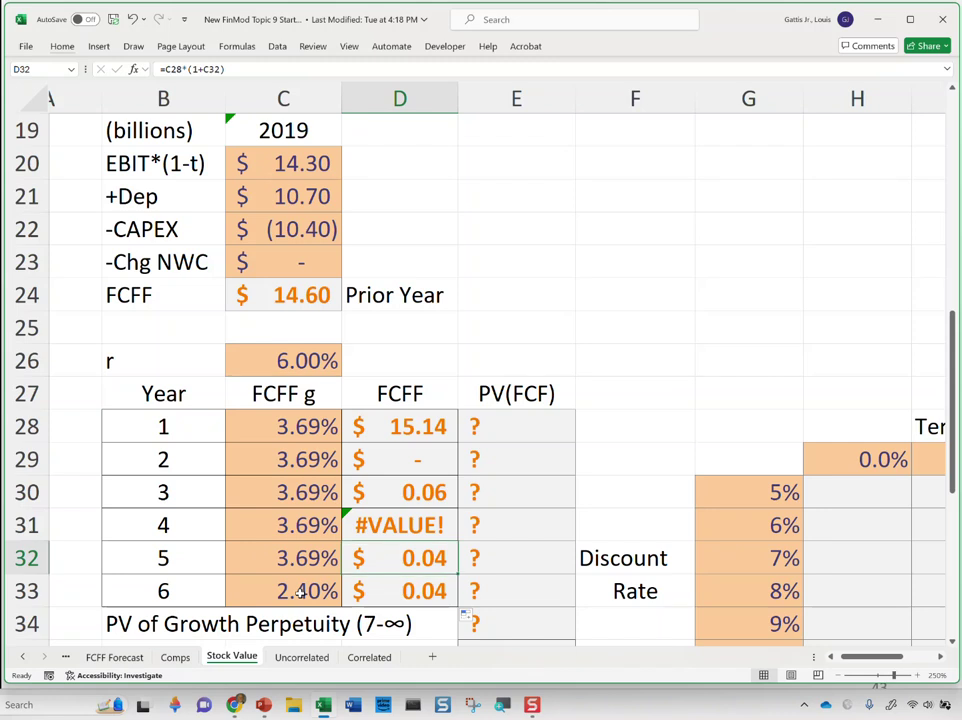
pyautogui.press('Down')
pyautogui.press('F2')
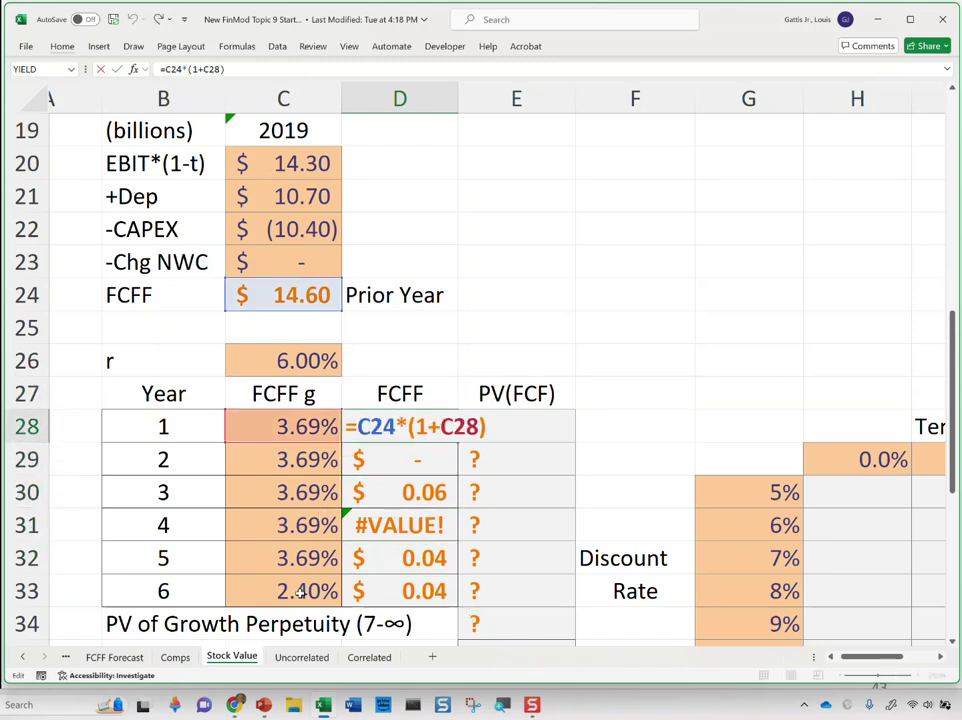
# Step: Enter the year-2 FCFF formula =D28*(1+C29) in D29
pyautogui.press('Return')
pyautogui.write('=')
pyautogui.press('Up')
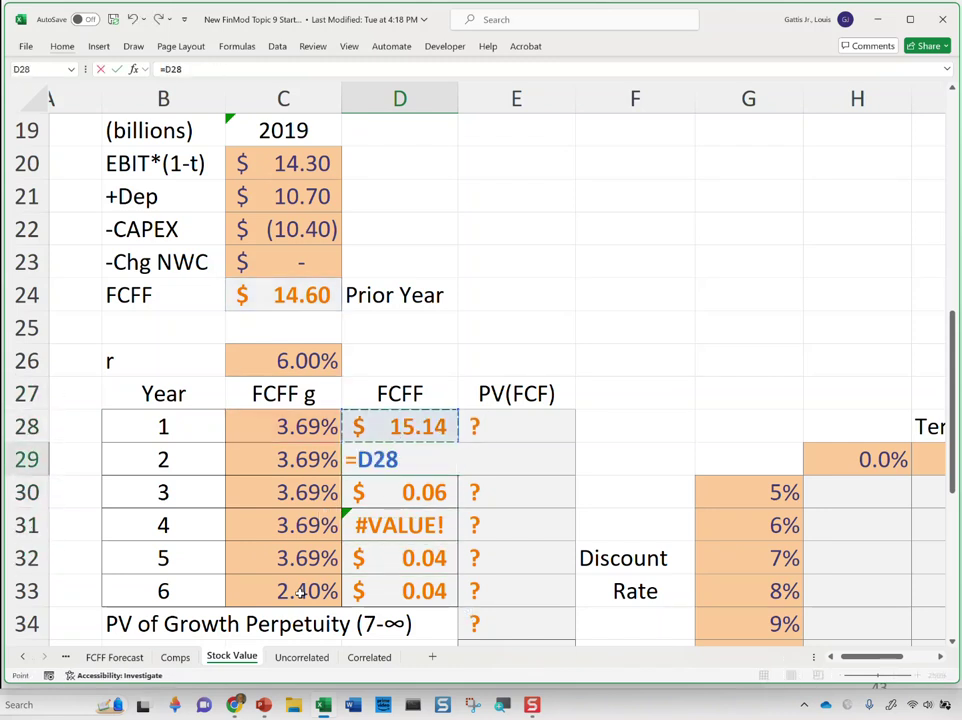
pyautogui.write('*(1+')
pyautogui.press('BackSpace')
pyautogui.write('1+')
pyautogui.press('Left')
pyautogui.press('Left')
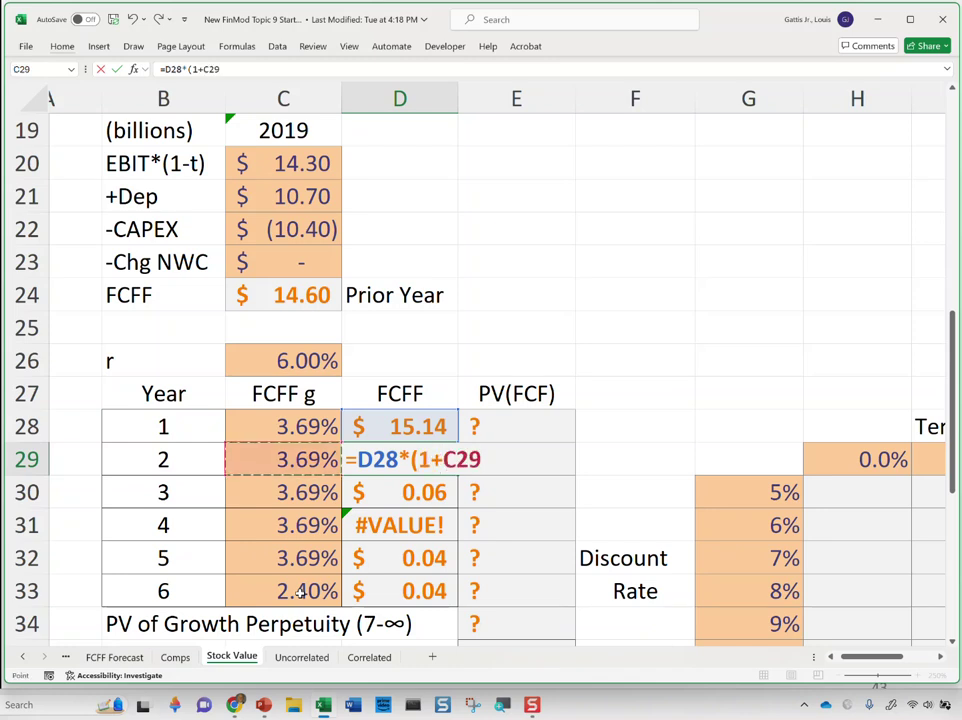
pyautogui.press('Right')
pyautogui.write(')')
pyautogui.hotkey('ctrl', 'Return')
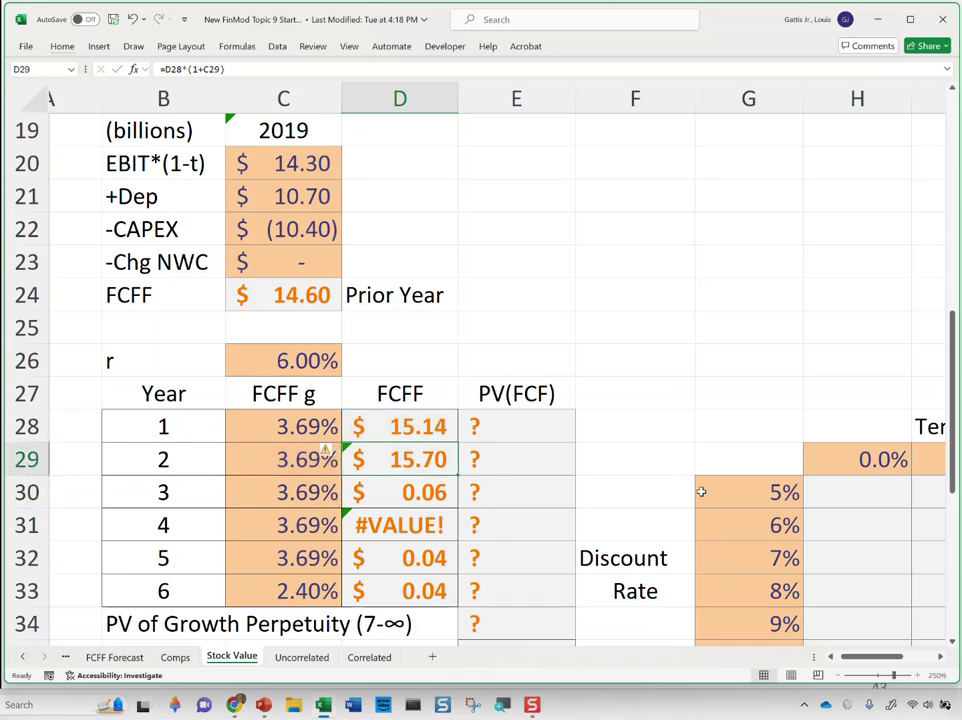
# Step: Fill the FCFF formula down to D33 and check each year's formula, giving $15.70–$17.92
pyautogui.moveTo(461, 473); pyautogui.dragTo(460, 605)
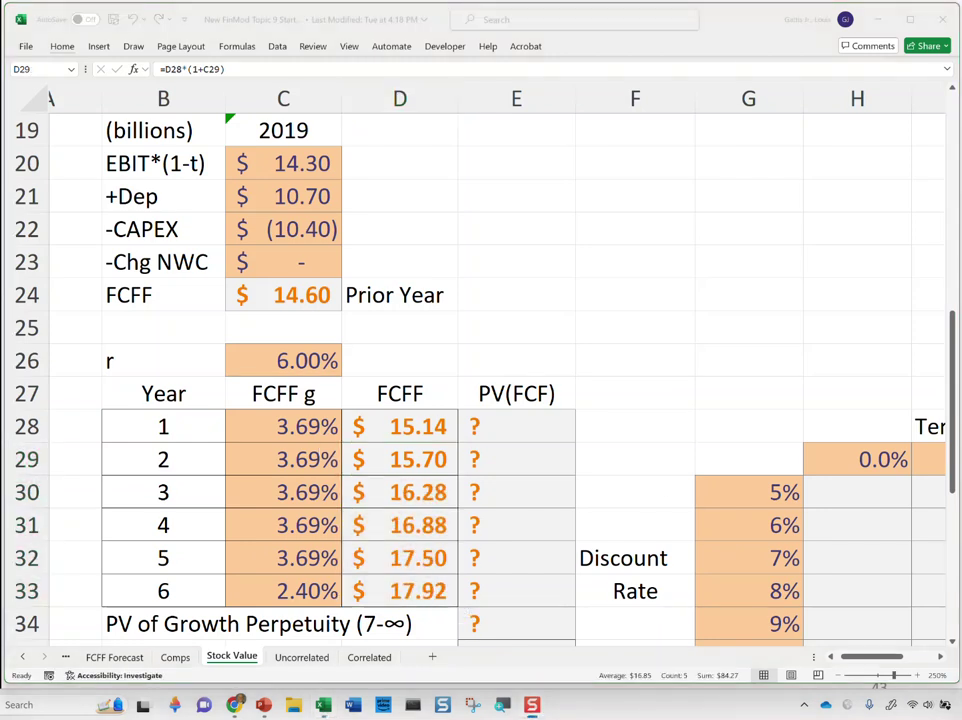
pyautogui.click(421, 422)
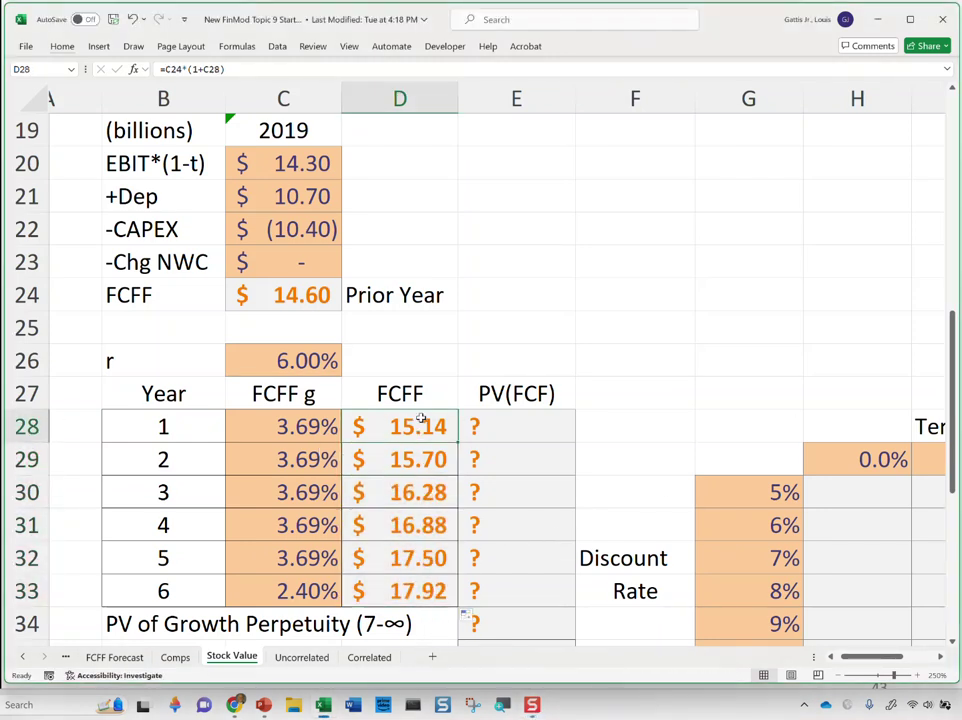
pyautogui.press('F2')
pyautogui.press('Return')
pyautogui.press('Return')
pyautogui.press('F2')
pyautogui.press('Return')
pyautogui.press('F2')
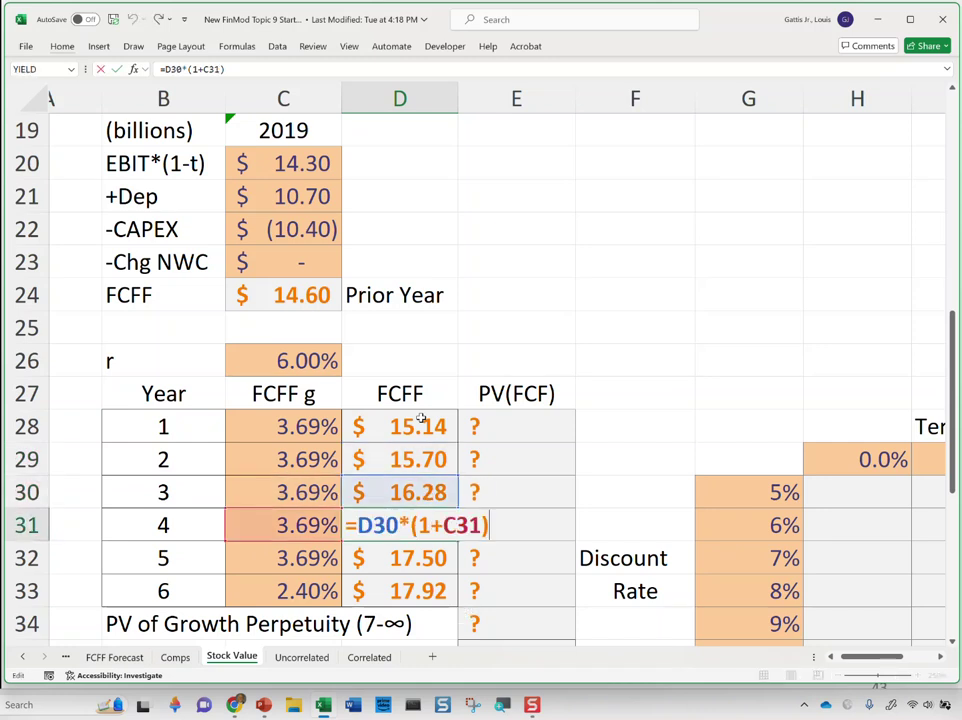
pyautogui.press('Return')
pyautogui.press('F2')
pyautogui.press('Return')
pyautogui.press('F2')
pyautogui.press('Return')
pyautogui.press('Up')
pyautogui.press('Up')
pyautogui.press('Up')
pyautogui.press('Up')
pyautogui.press('Up')
pyautogui.press('Up')
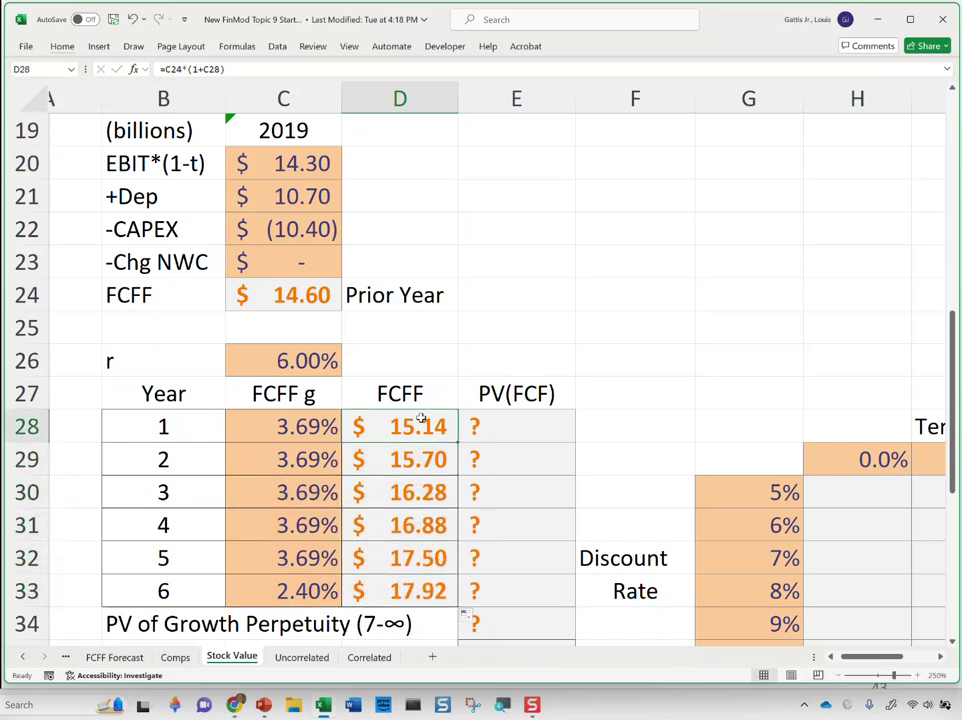
pyautogui.press('Right')
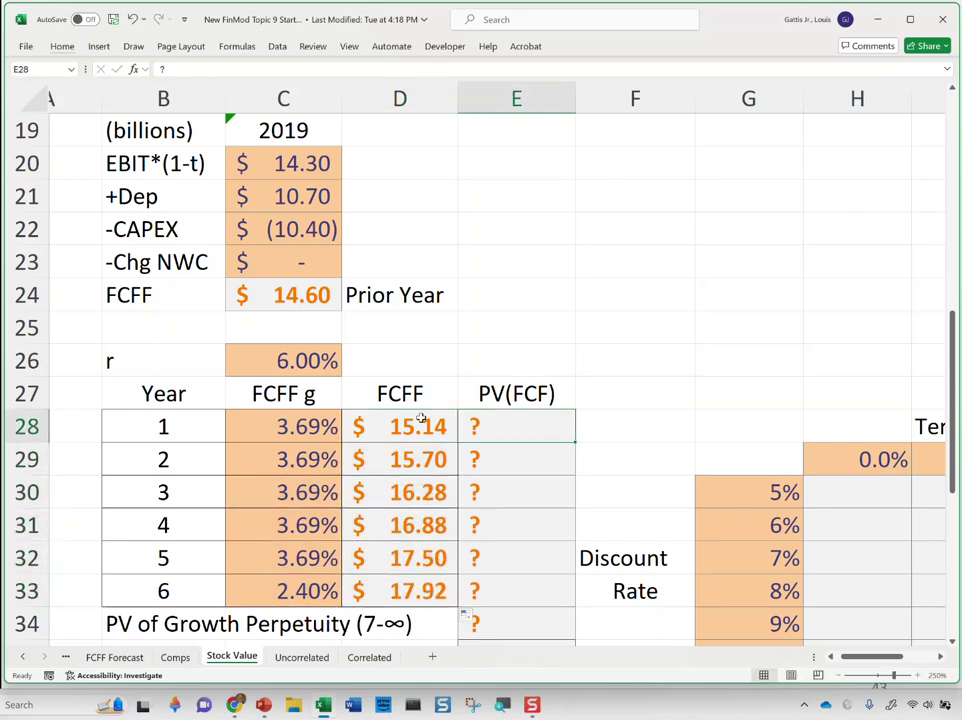
# Step: Start the year-1 PV formula in E28 as =D28/(1+$C$5) with r absolute
pyautogui.write('=')
pyautogui.press('Left')
pyautogui.write('/(')
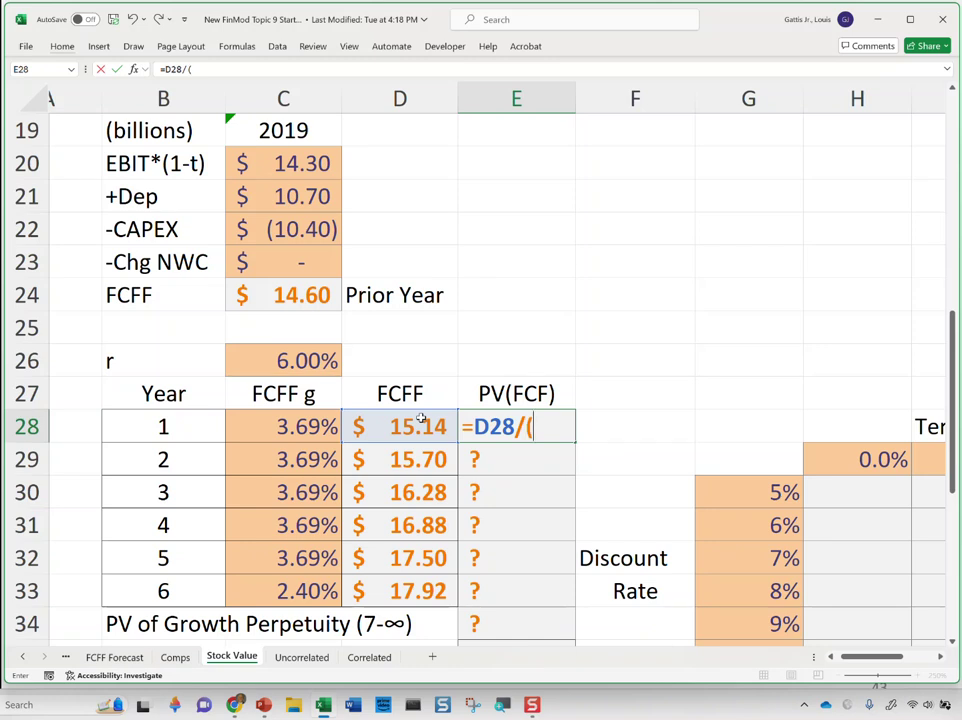
pyautogui.write('1+')
pyautogui.press('Up')
pyautogui.press('Up')
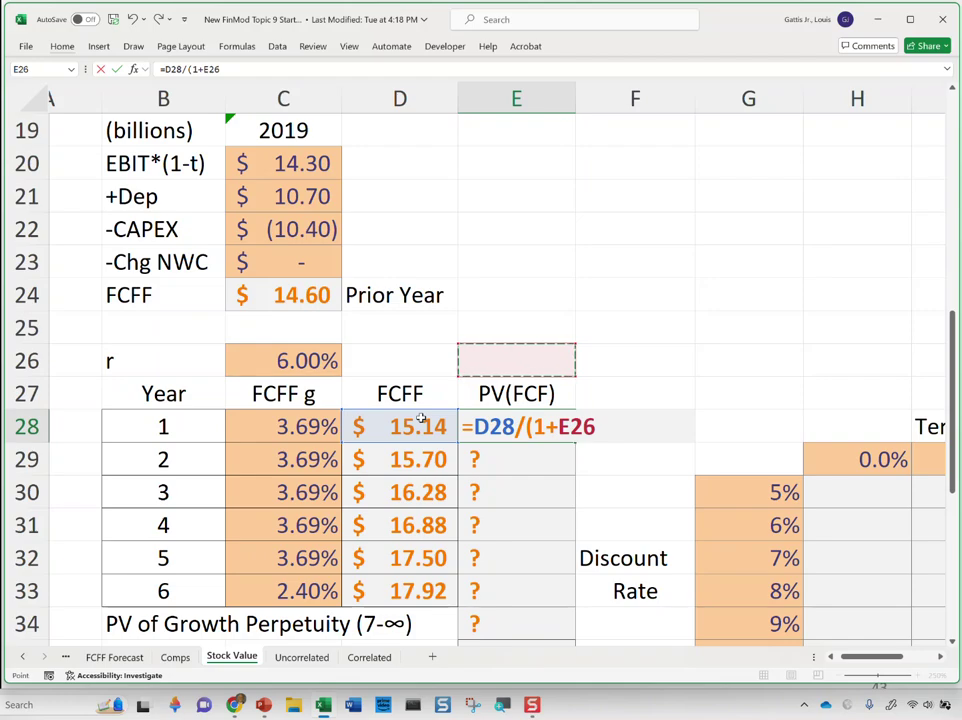
pyautogui.press('Up')
pyautogui.press('Up')
pyautogui.press('Up')
pyautogui.press('Up')
pyautogui.press('Up')
pyautogui.press('Up')
pyautogui.press('Up')
pyautogui.press('Up')
pyautogui.press('Up')
pyautogui.press('Up')
pyautogui.press('Up')
pyautogui.press('Up')
pyautogui.press('Up')
pyautogui.press('Up')
pyautogui.press('Up')
pyautogui.press('Left')
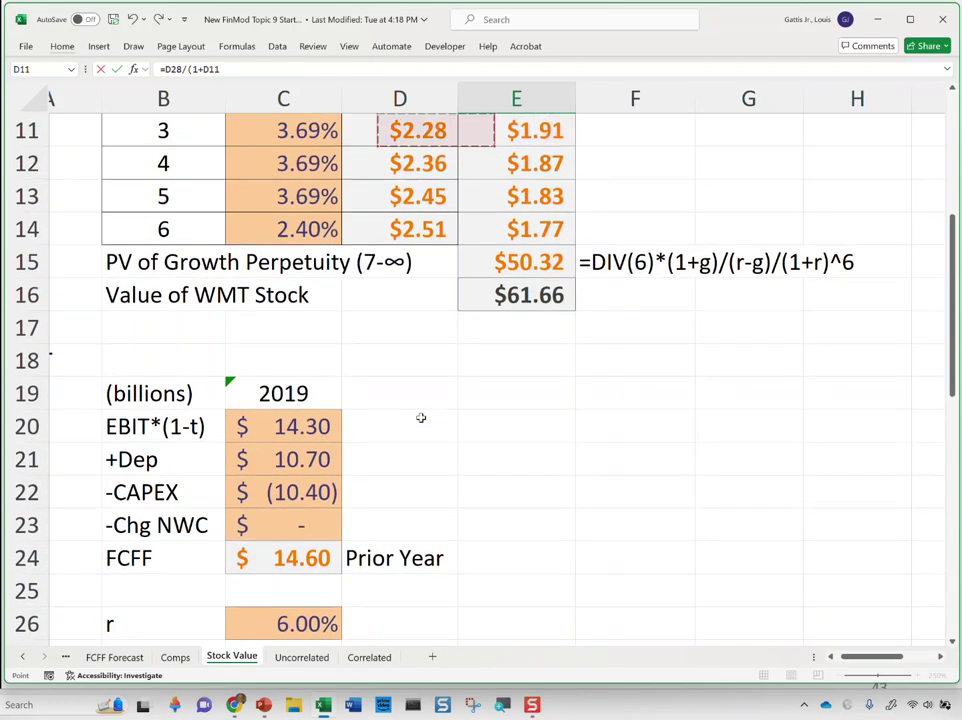
pyautogui.press('Left')
pyautogui.press('Up')
pyautogui.press('Up')
pyautogui.press('Up')
pyautogui.press('Up')
pyautogui.press('Up')
pyautogui.press('Up')
pyautogui.press('Up')
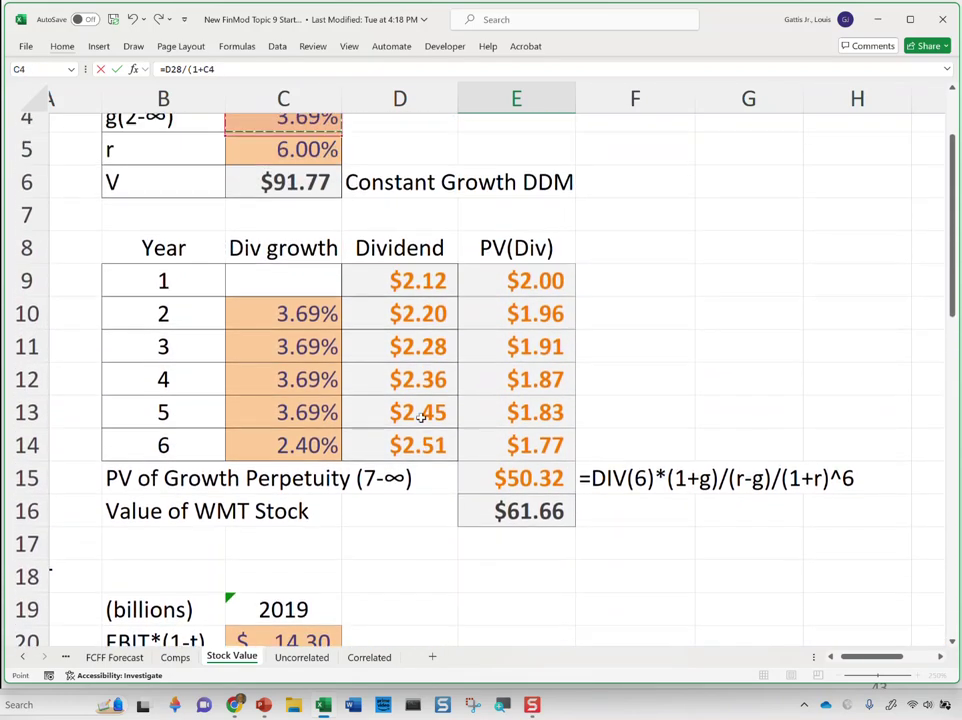
pyautogui.press('Up')
pyautogui.press('Down')
pyautogui.press('Down')
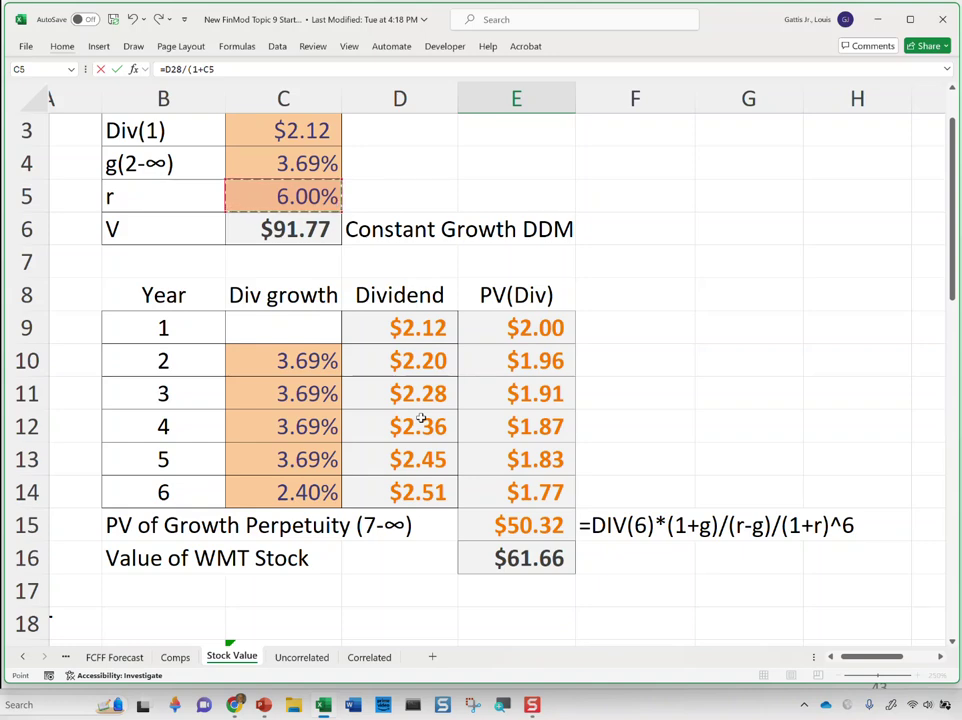
pyautogui.press('F4')
pyautogui.write(')')
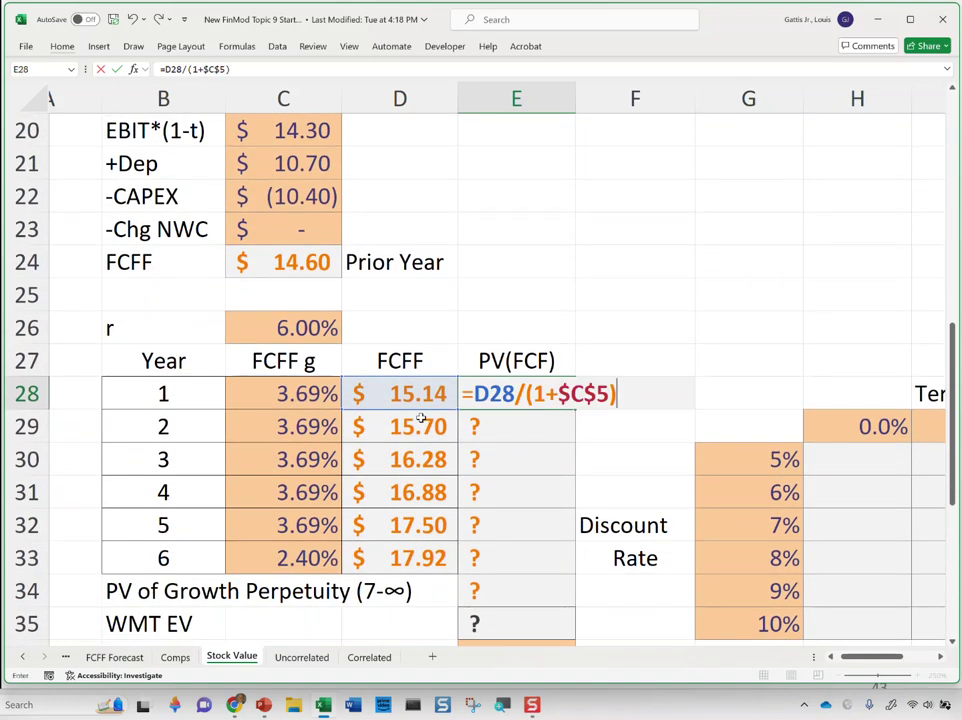
pyautogui.press('Up')
pyautogui.press('Left')
pyautogui.press('Left')
pyautogui.press('Left')
pyautogui.press('Down')
pyautogui.press('Right')
pyautogui.press('Right')
pyautogui.press('Right')
# Step: Add the year exponent so E28 reads =D28/(1+$C$5)^B28
pyautogui.write('2')
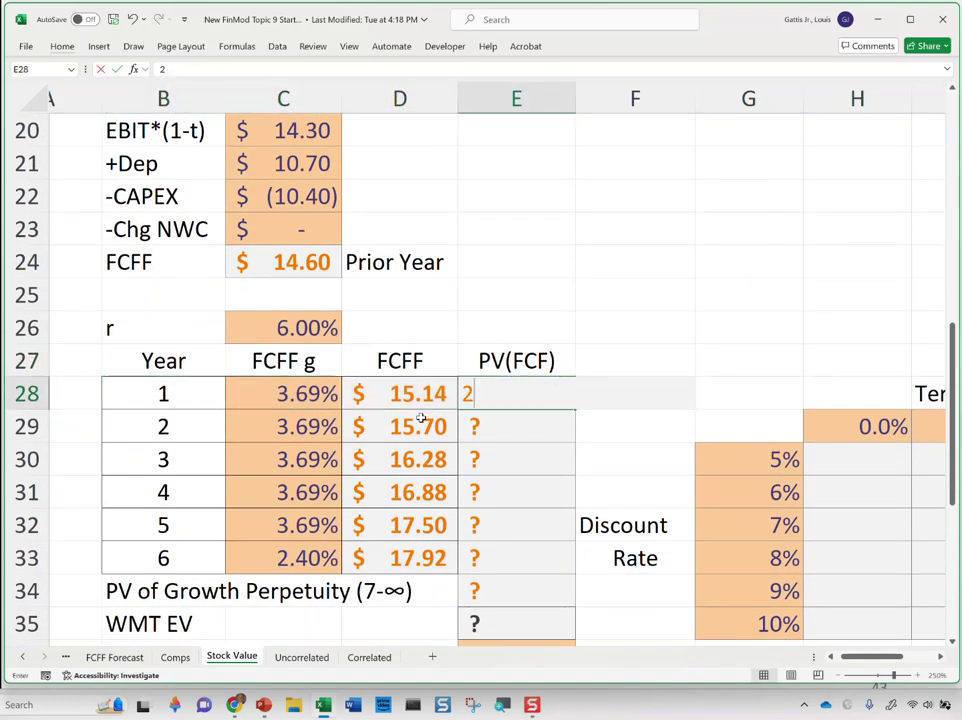
pyautogui.press('Escape')
pyautogui.press('F2')
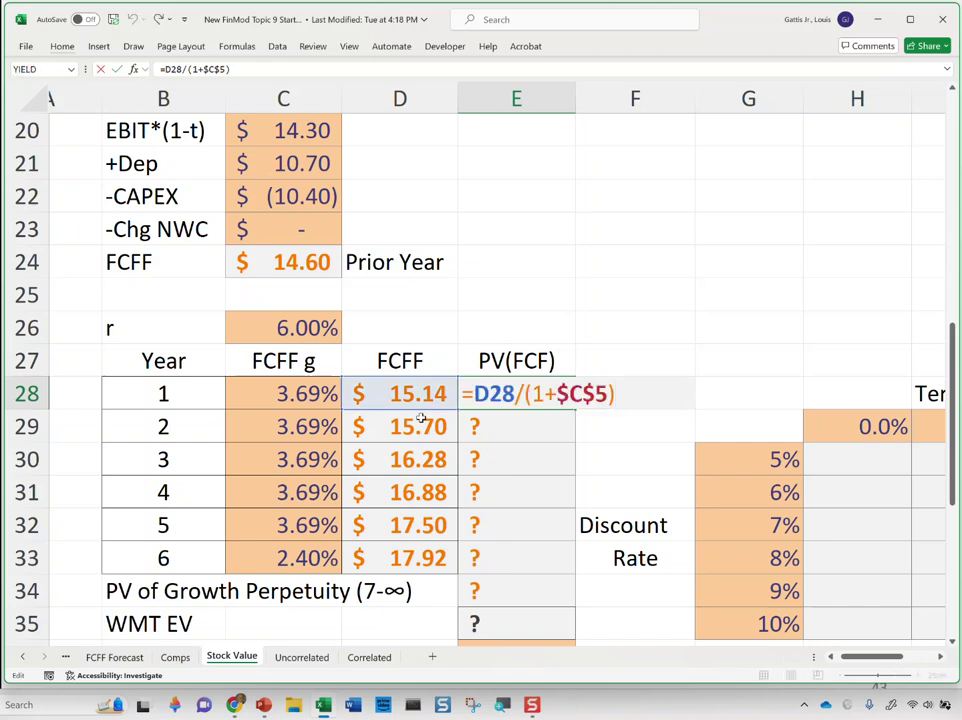
pyautogui.write('^')
pyautogui.click(185, 399)
pyautogui.press('Return')
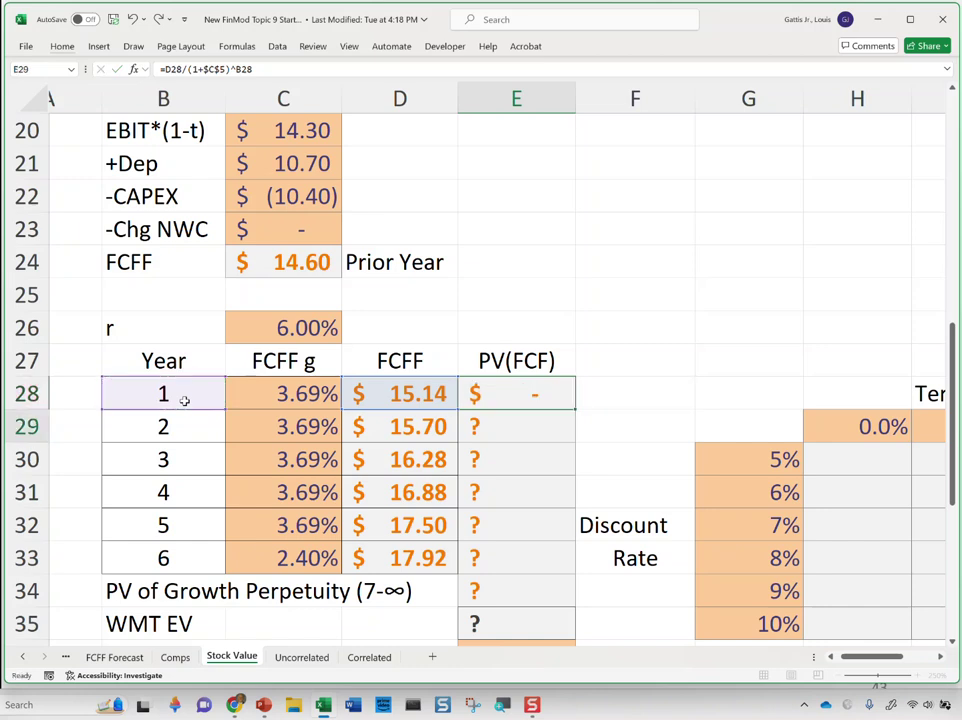
pyautogui.press('Up')
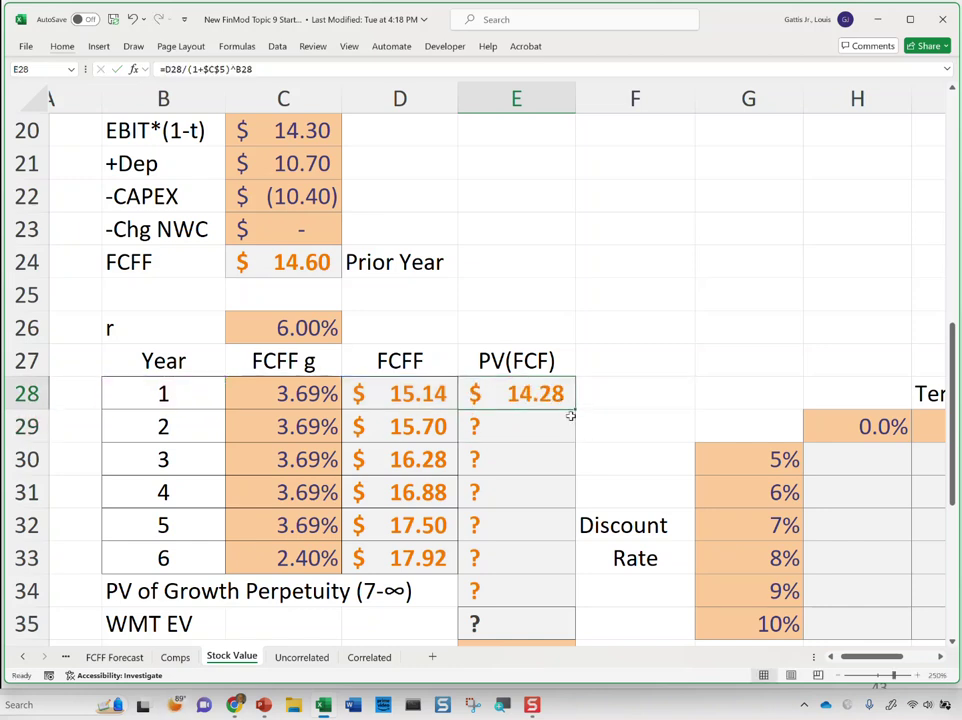
# Step: Fill the PV formula down through E33 for years 1–6
pyautogui.moveTo(574, 407); pyautogui.dragTo(582, 560)
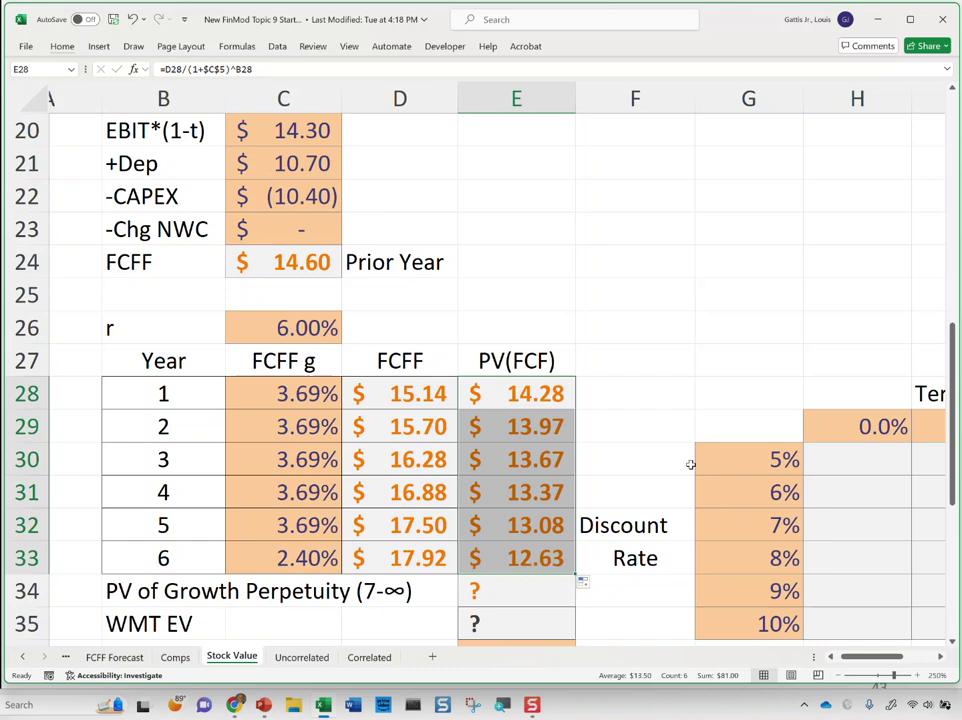
pyautogui.moveTo(560, 459); pyautogui.dragTo(588, 427)
pyautogui.click(540, 398)
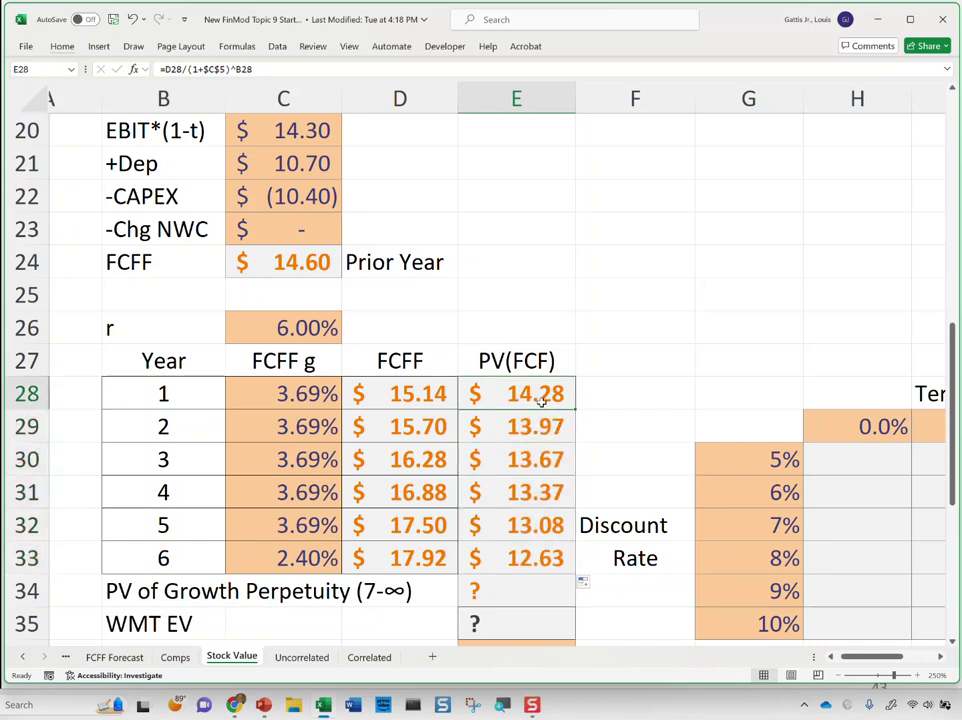
# Step: Check the PV formulas for years 1–6, $14.28 down to $12.63
pyautogui.press('F2')
pyautogui.press('Escape')
pyautogui.press('Down')
pyautogui.press('F2')
pyautogui.press('Escape')
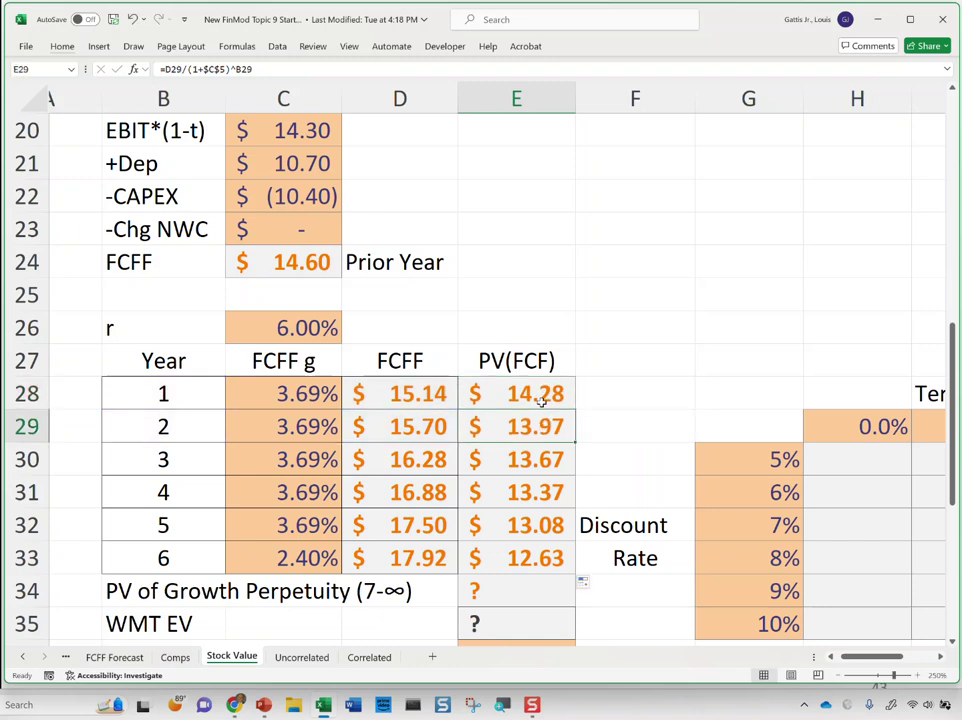
pyautogui.press('Down')
pyautogui.press('F2')
pyautogui.press('Escape')
pyautogui.press('Down')
pyautogui.press('F2')
pyautogui.press('Escape')
pyautogui.press('Down')
pyautogui.press('F2')
pyautogui.press('Escape')
pyautogui.press('Down')
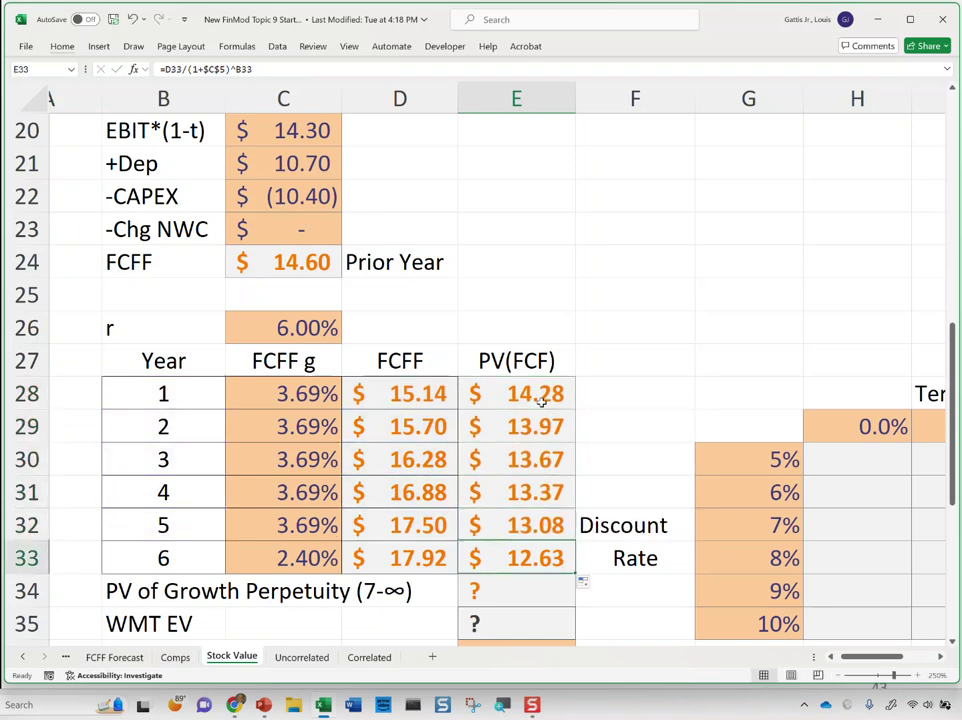
pyautogui.press('F2')
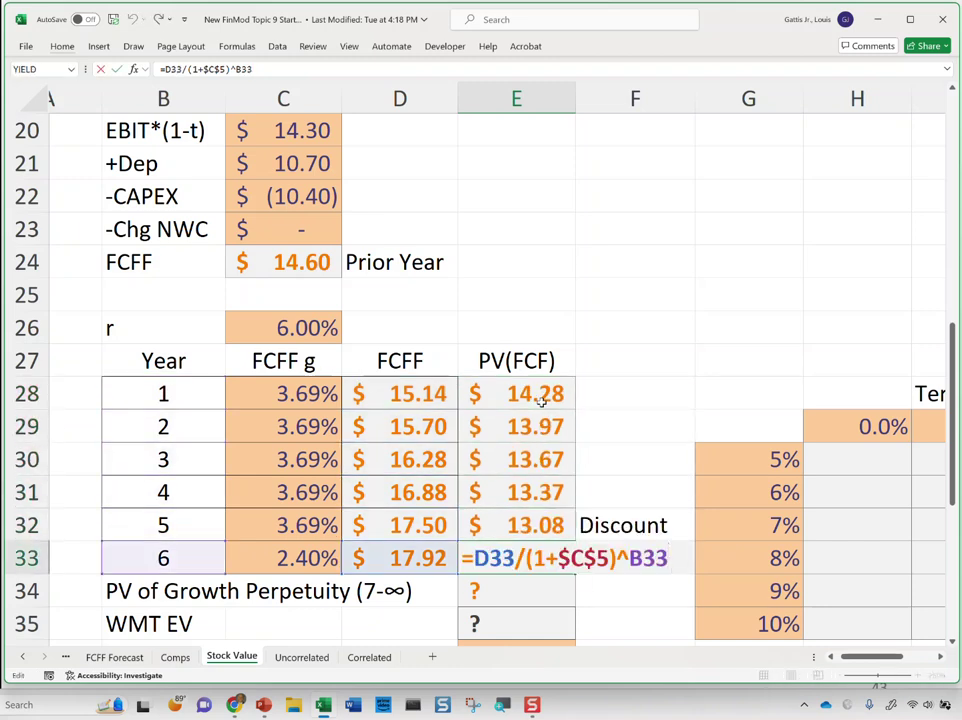
pyautogui.press('Escape')
pyautogui.press('Down')
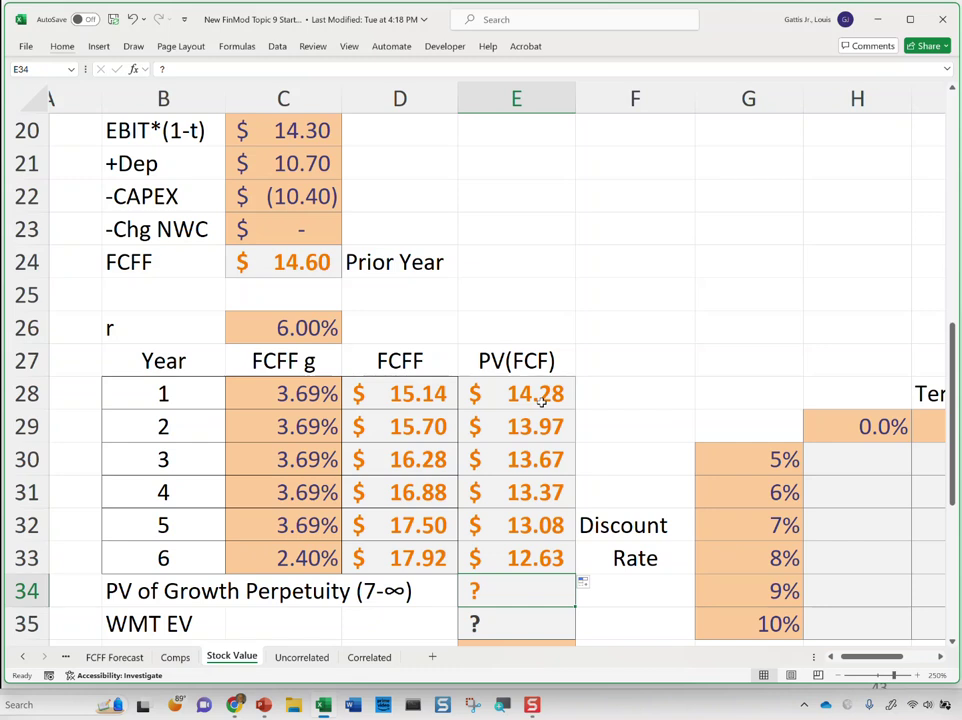
# Step: Enter the undiscounted perpetuity value =D33*(1+C33)/(C26-C33) in E34
pyautogui.write('=')
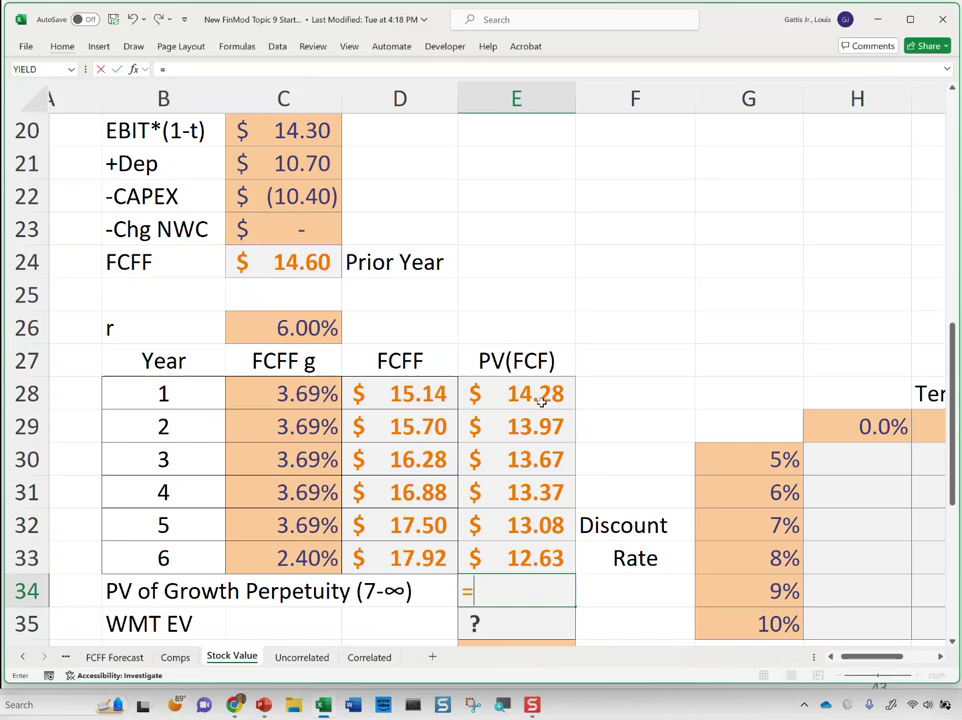
pyautogui.press('Up')
pyautogui.press('Left')
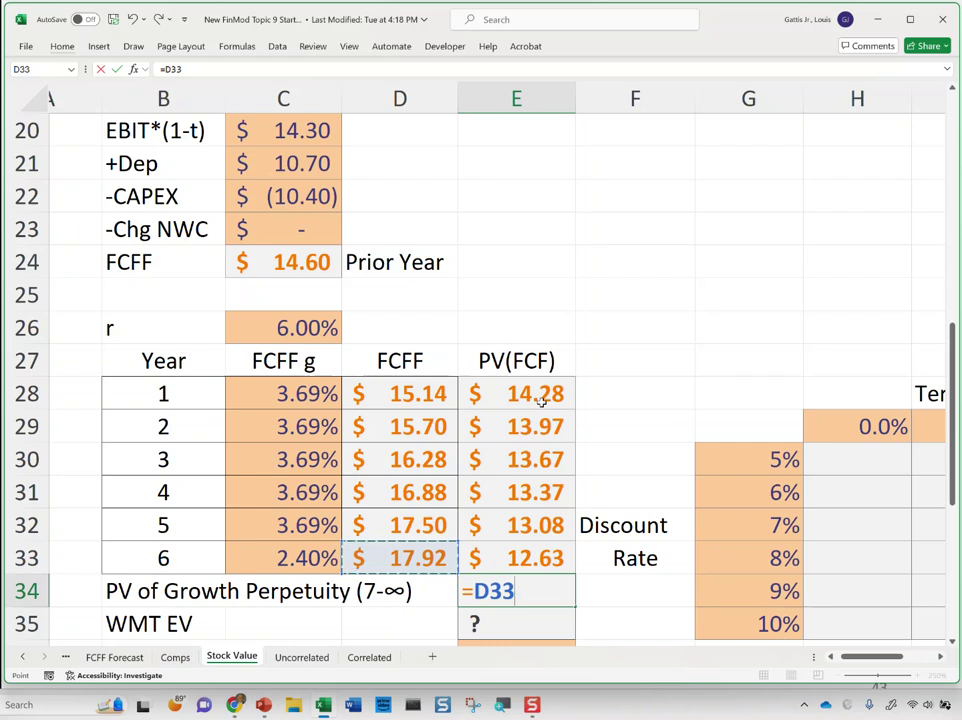
pyautogui.write('*(1+')
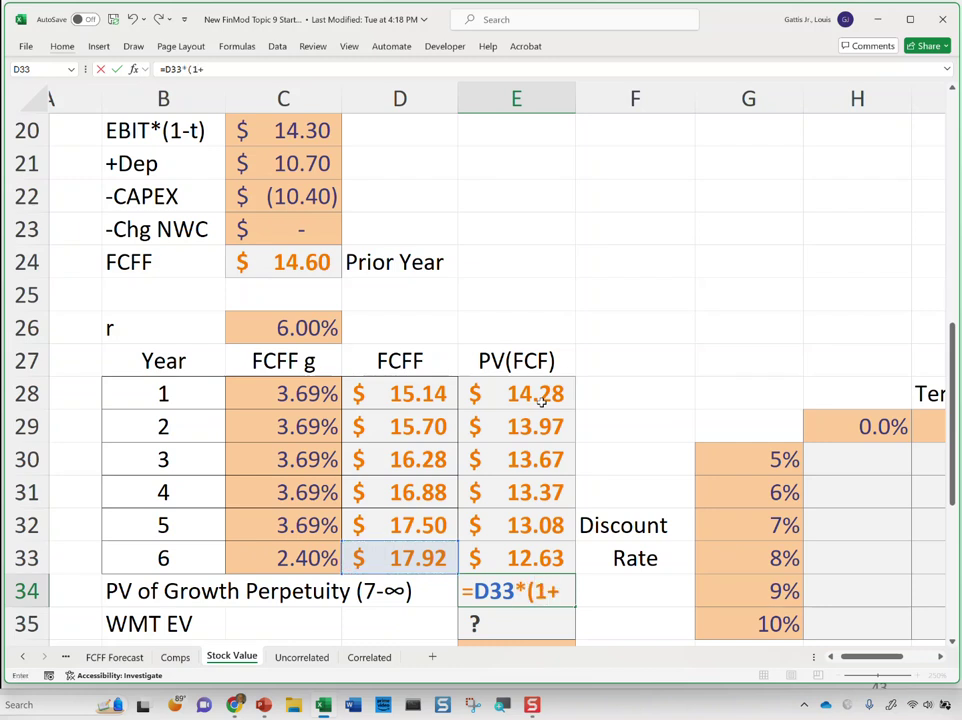
pyautogui.press('Up')
pyautogui.press('Left')
pyautogui.press('Left')
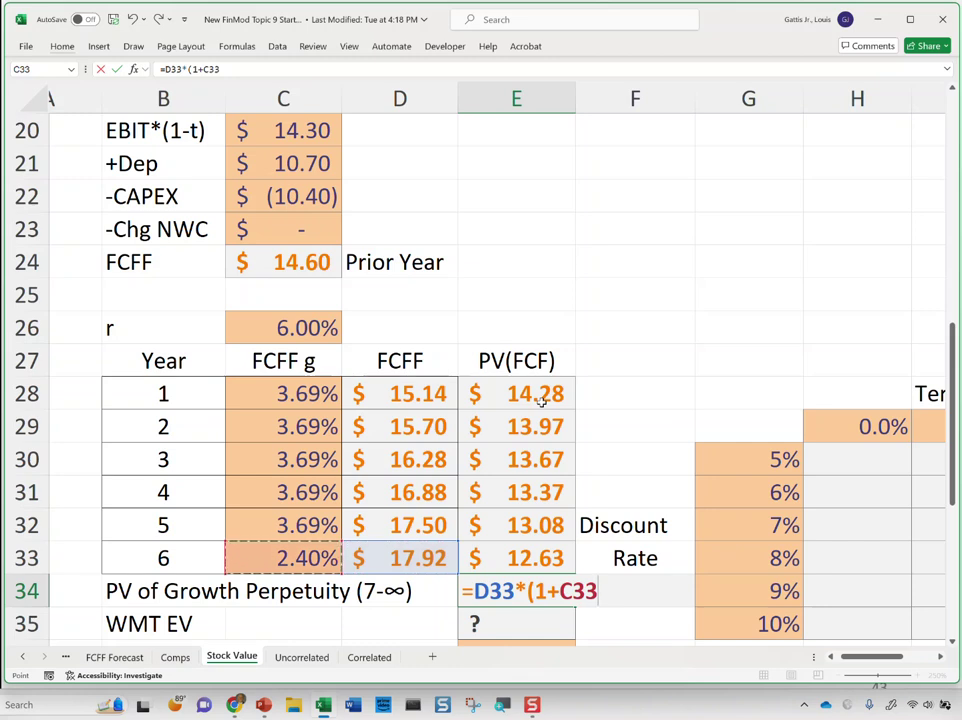
pyautogui.write(')')
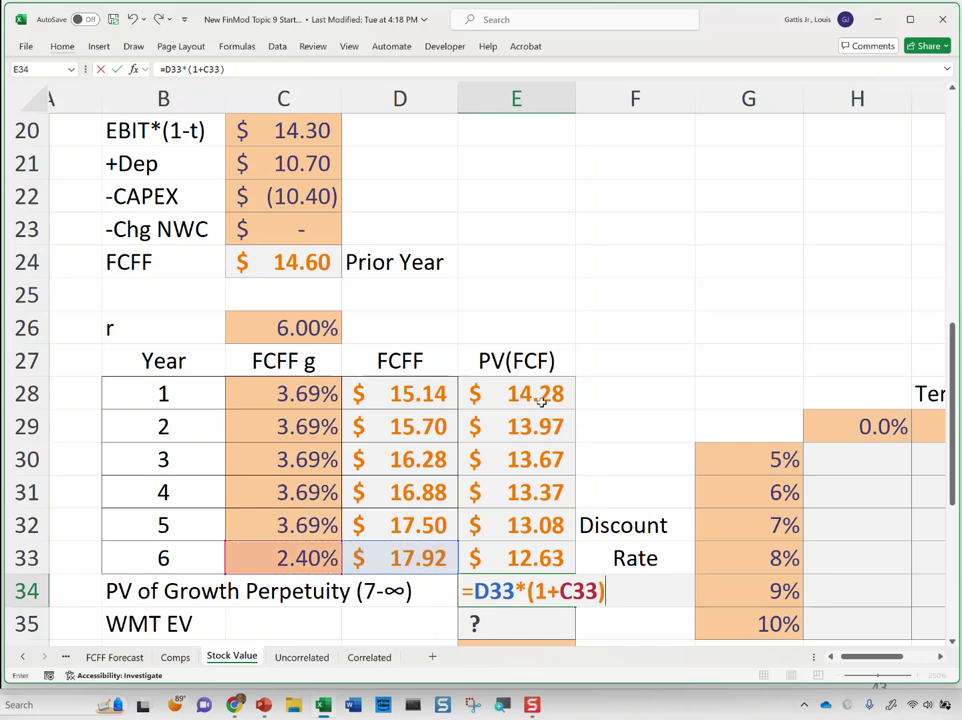
pyautogui.write('/(')
pyautogui.click(310, 330)
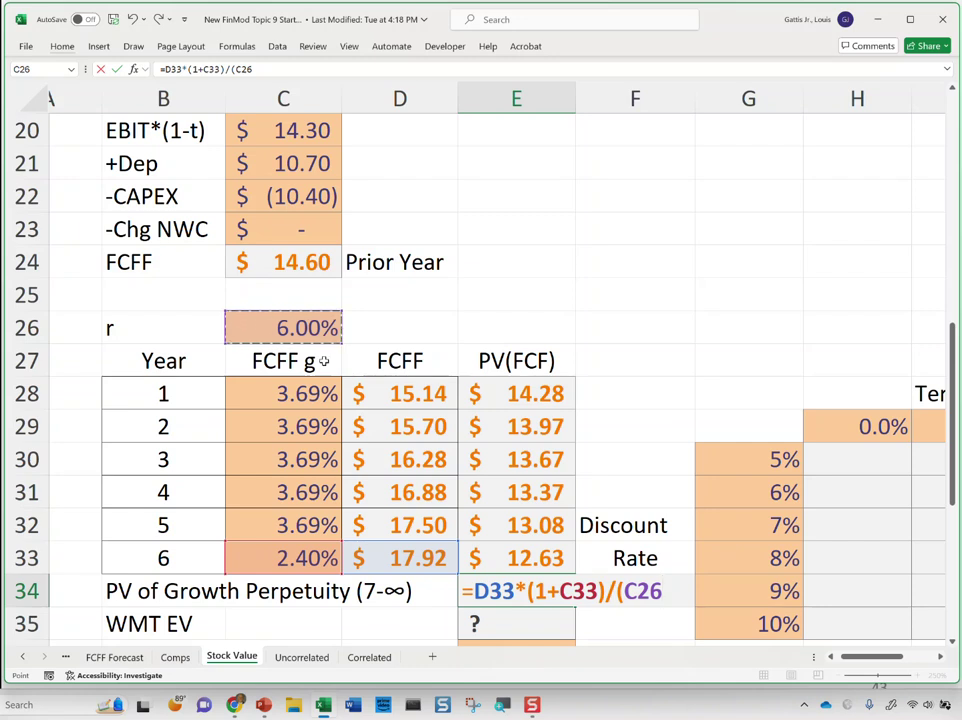
pyautogui.write('-')
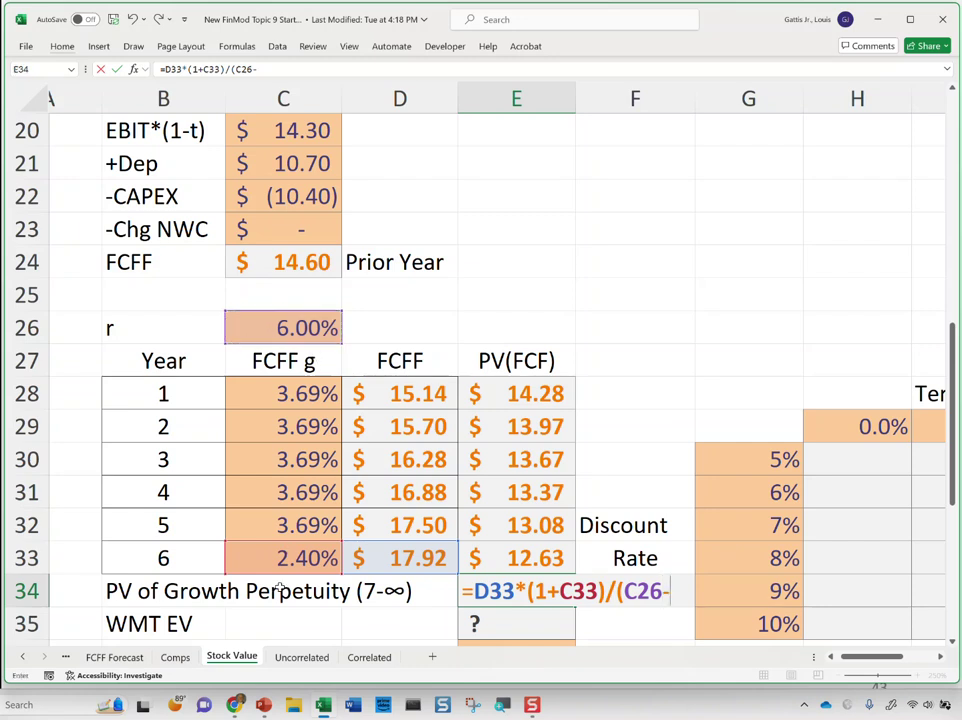
pyautogui.click(287, 558)
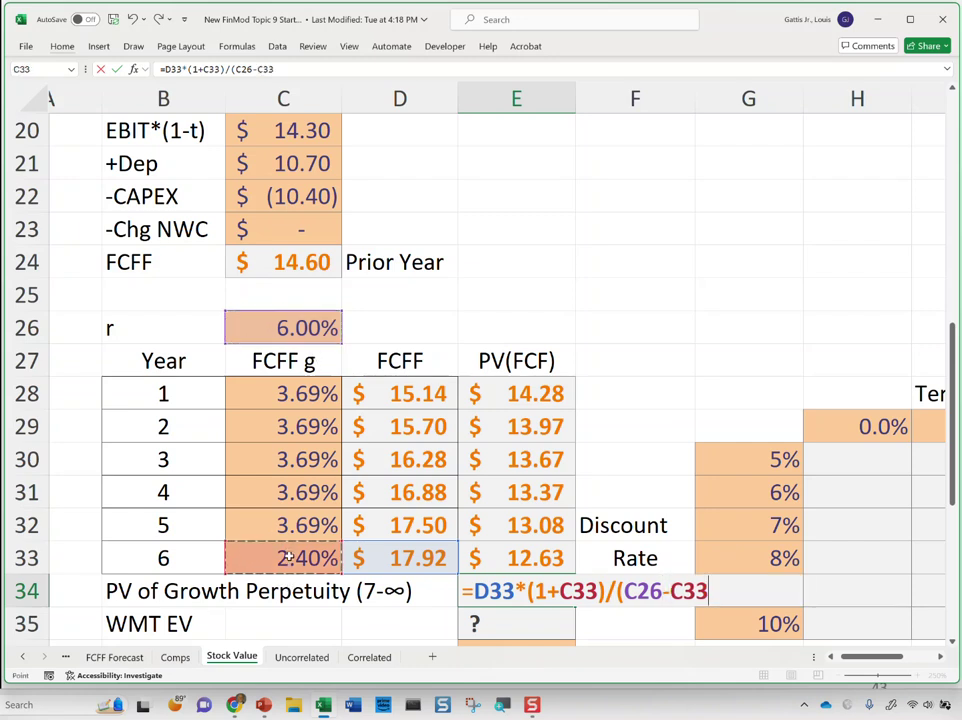
pyautogui.write(')')
pyautogui.press('Return')
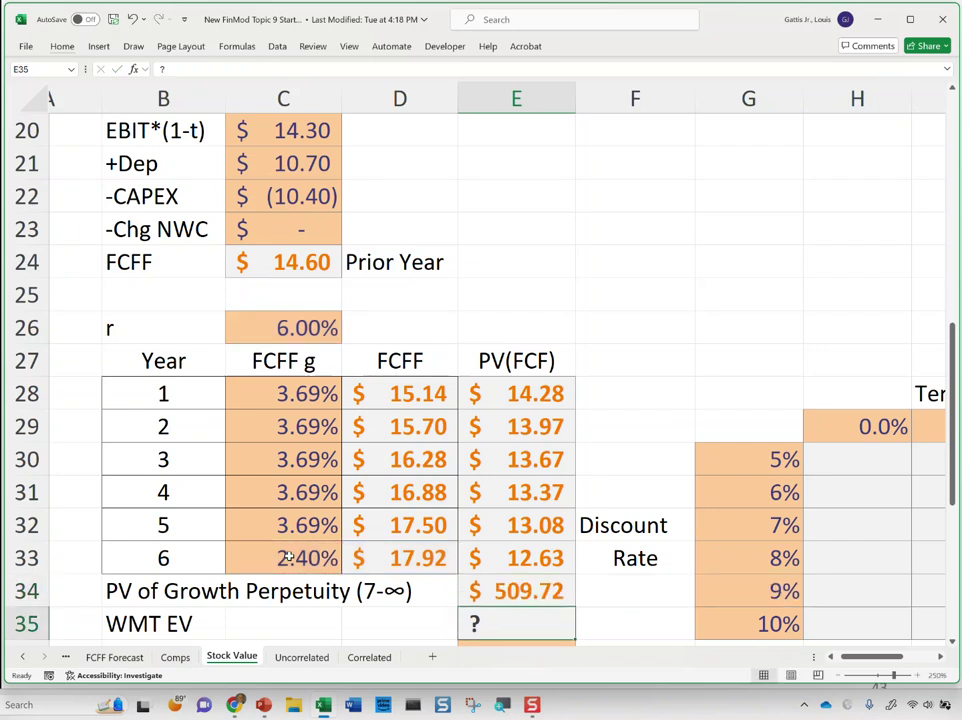
# Step: Extend E34 with /(1+C26)^6 to discount six years, giving $359.33
pyautogui.press('Up')
pyautogui.press('F2')
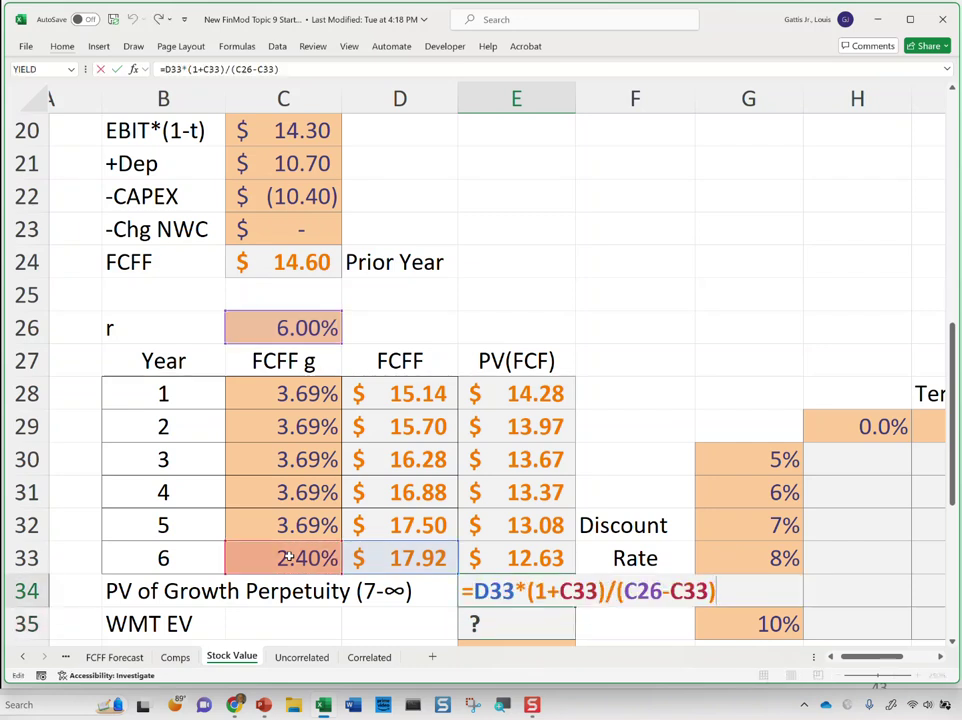
pyautogui.press('Escape')
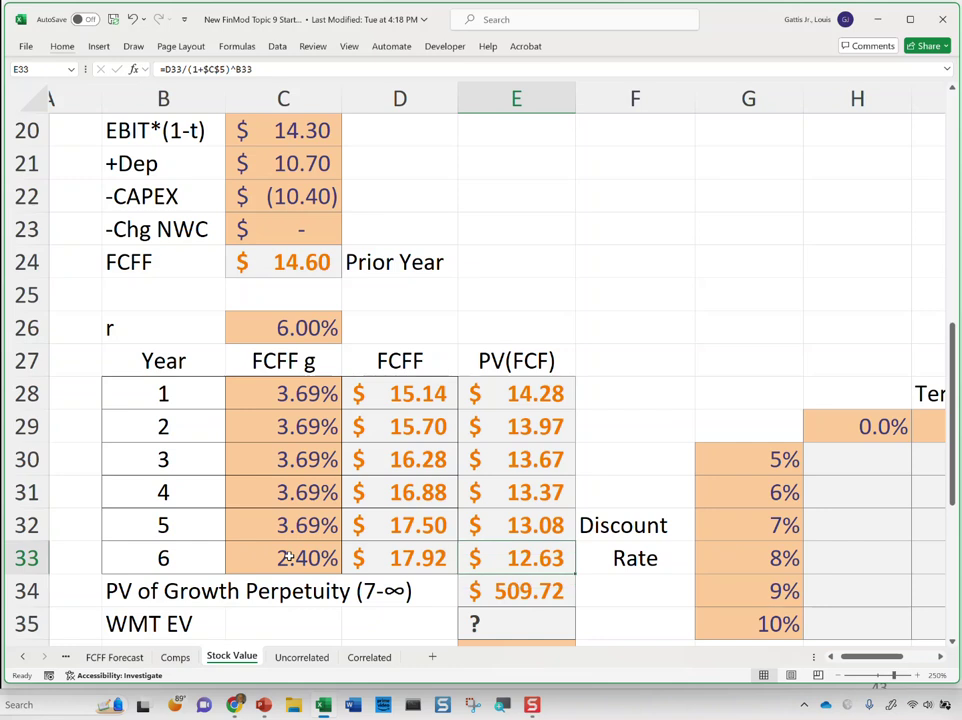
pyautogui.press('F2')
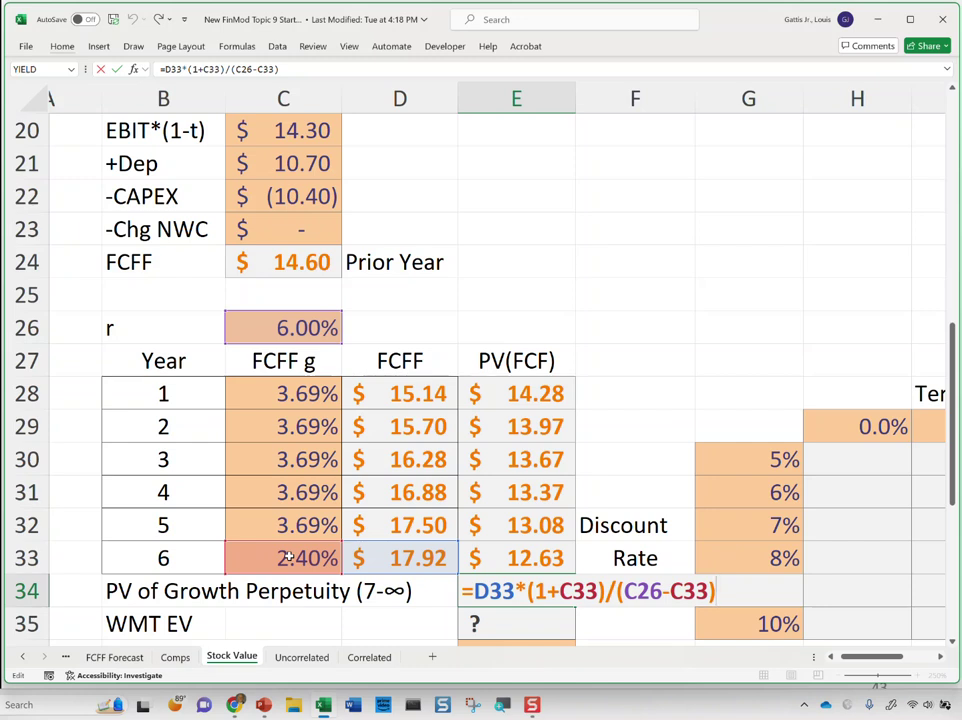
pyautogui.write('/(1+')
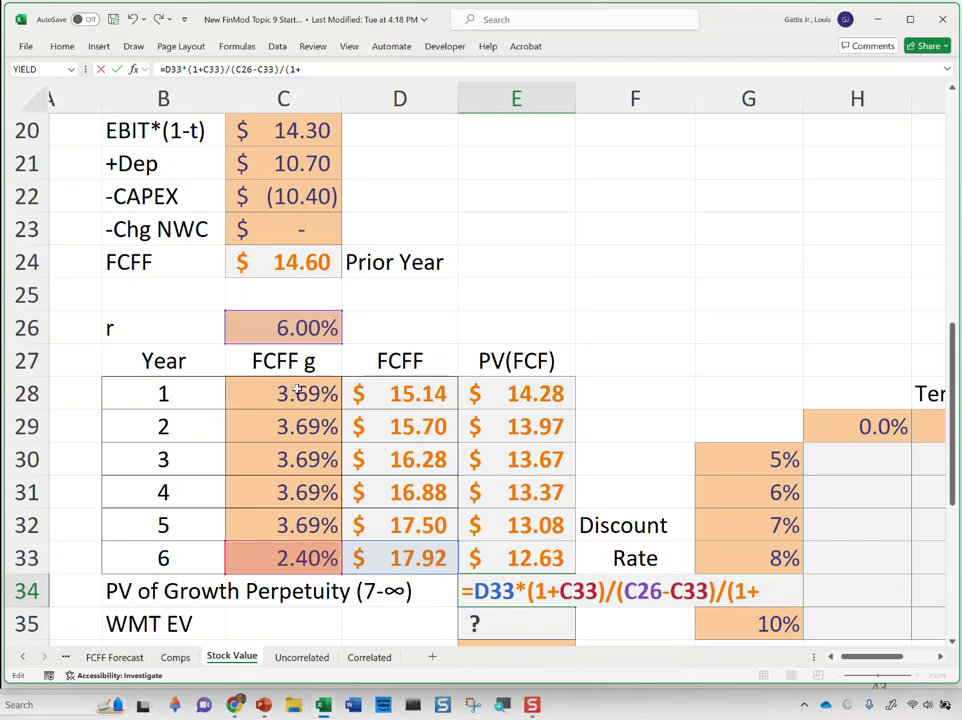
pyautogui.click(289, 328)
pyautogui.write(')^')
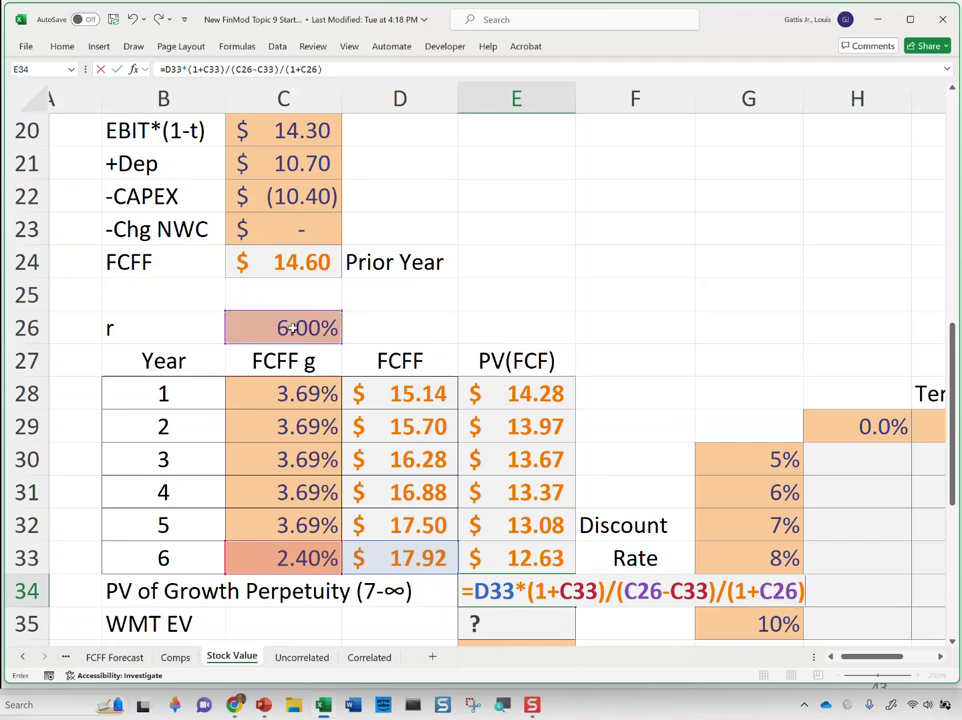
pyautogui.write('6')
pyautogui.press('Return')
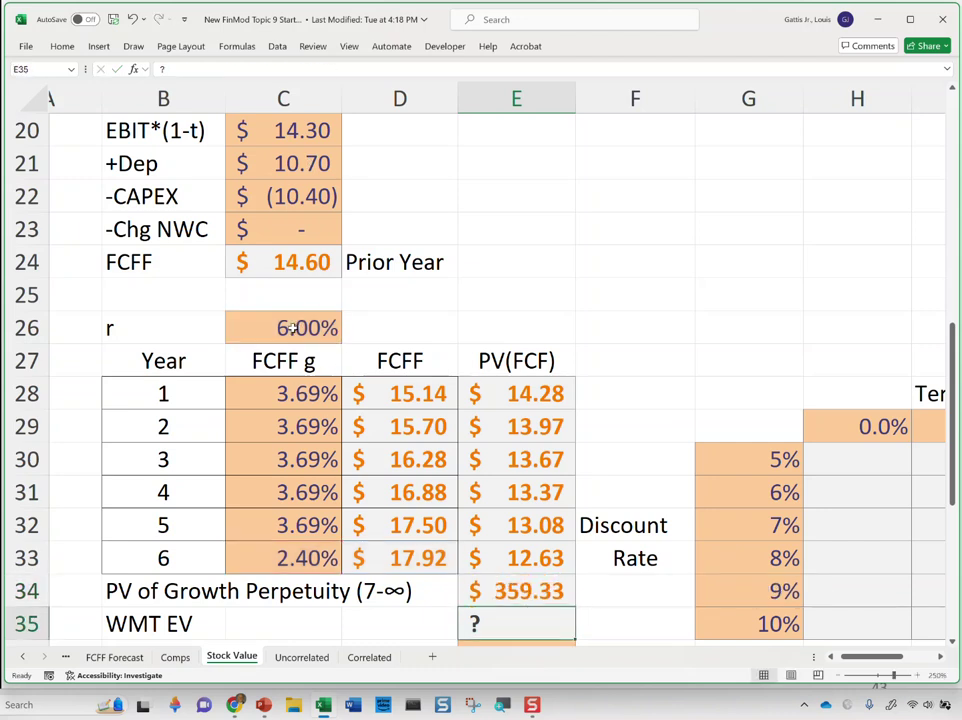
pyautogui.press('Up')
pyautogui.press('Up')
pyautogui.press('Up')
pyautogui.press('Up')
pyautogui.press('Up')
pyautogui.press('Up')
pyautogui.press('Up')
# Step: Repoint the year-1 PV formula to absolute $C$26 and refill it through year 6
pyautogui.press('F2')
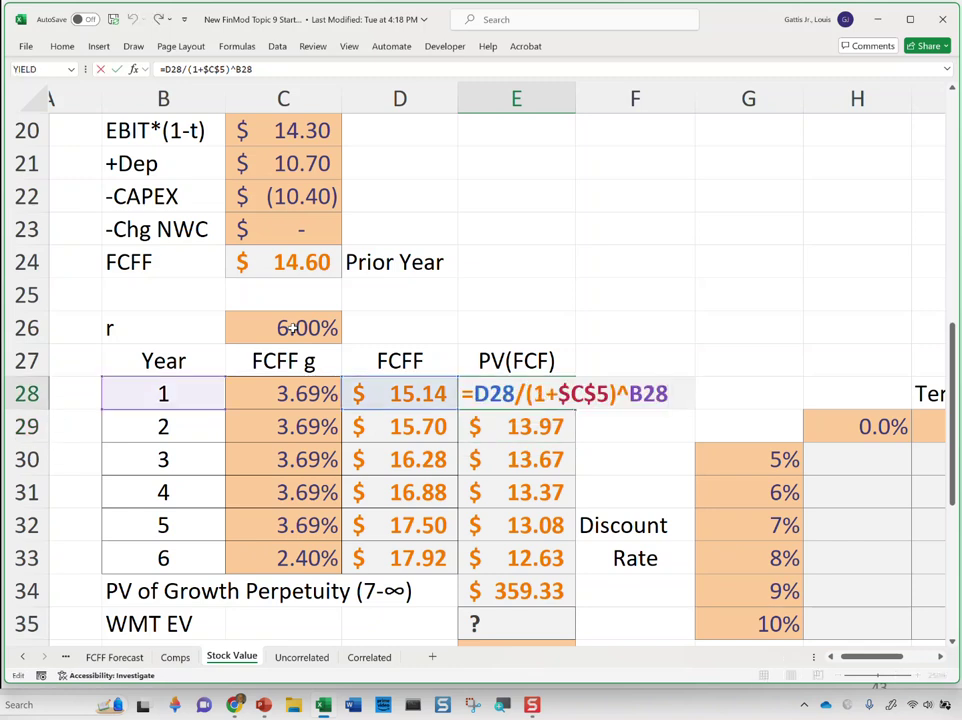
pyautogui.press('BackSpace')
pyautogui.press('BackSpace')
pyautogui.press('BackSpace')
pyautogui.press('BackSpace')
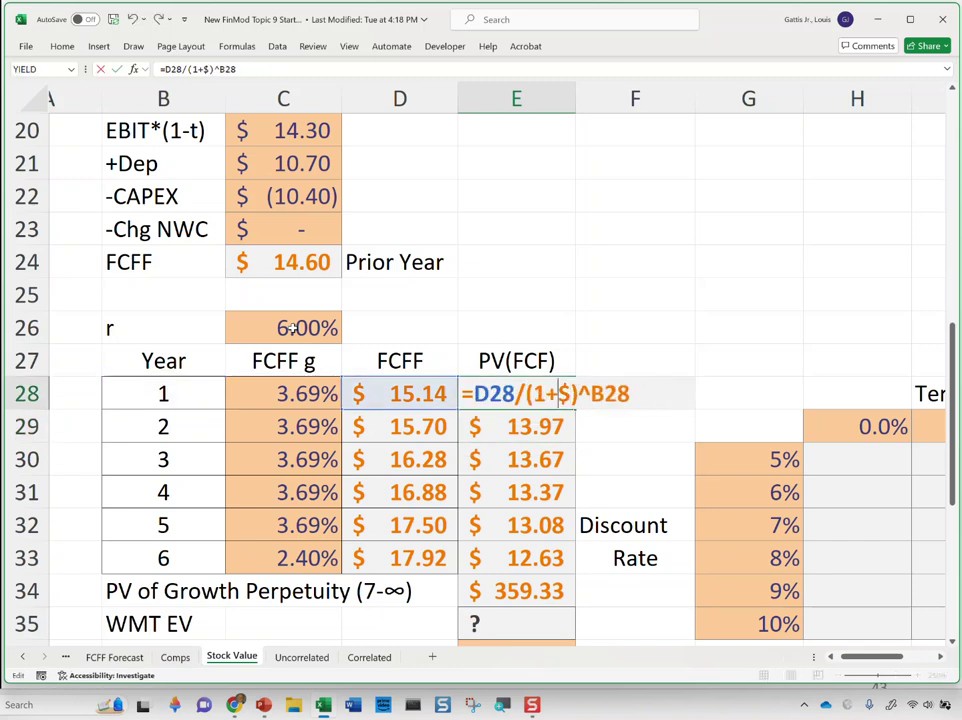
pyautogui.click(284, 329)
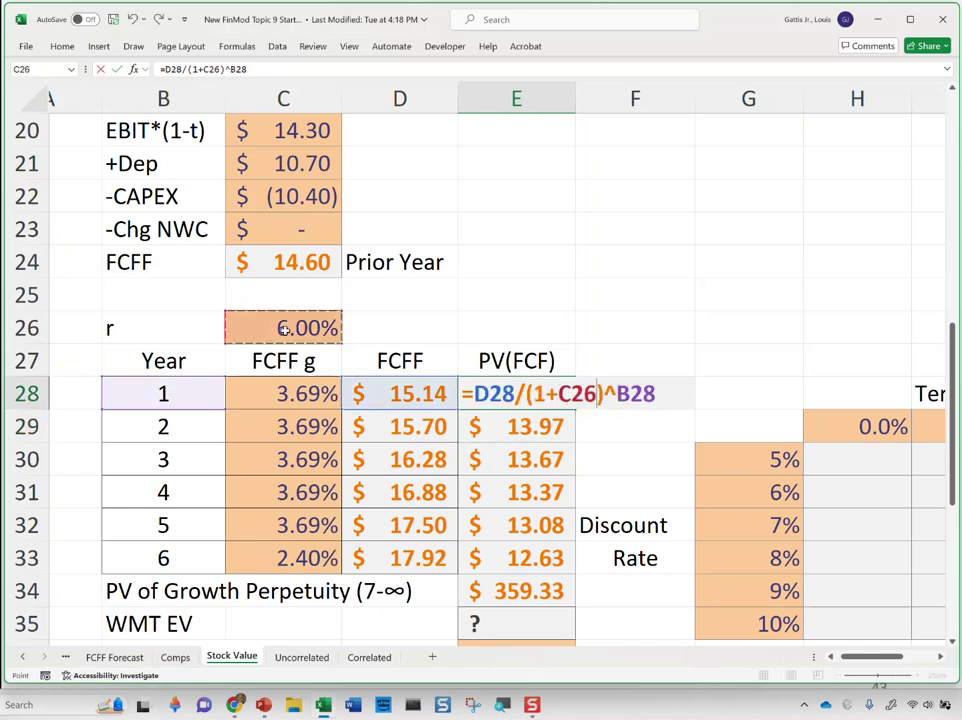
pyautogui.press('F4')
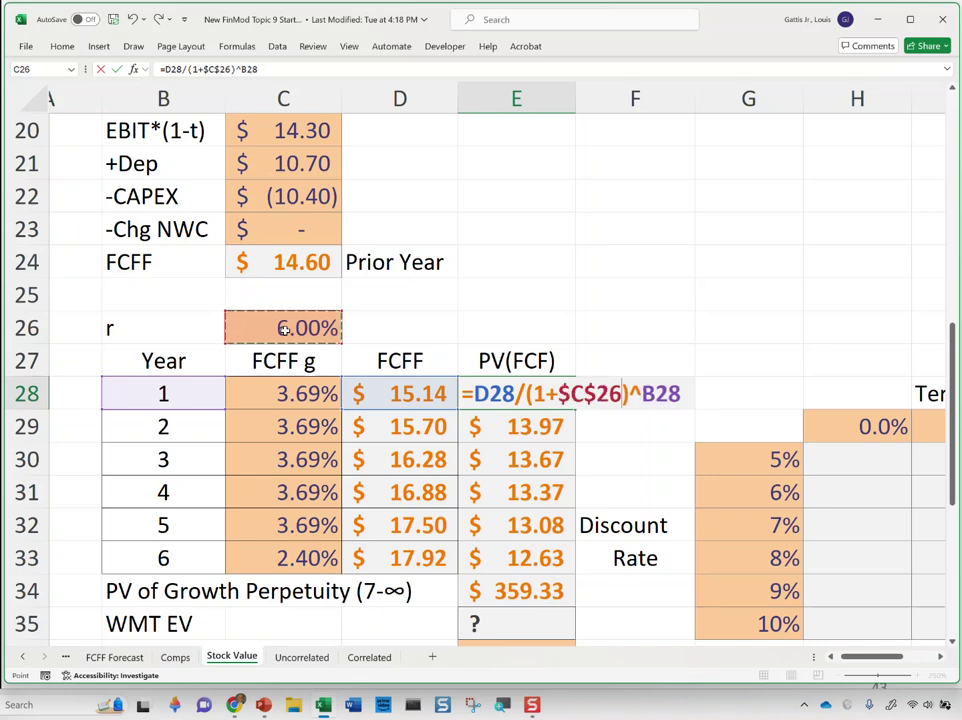
pyautogui.hotkey('ctrl', 'Return')
pyautogui.press('F2')
pyautogui.click(284, 329)
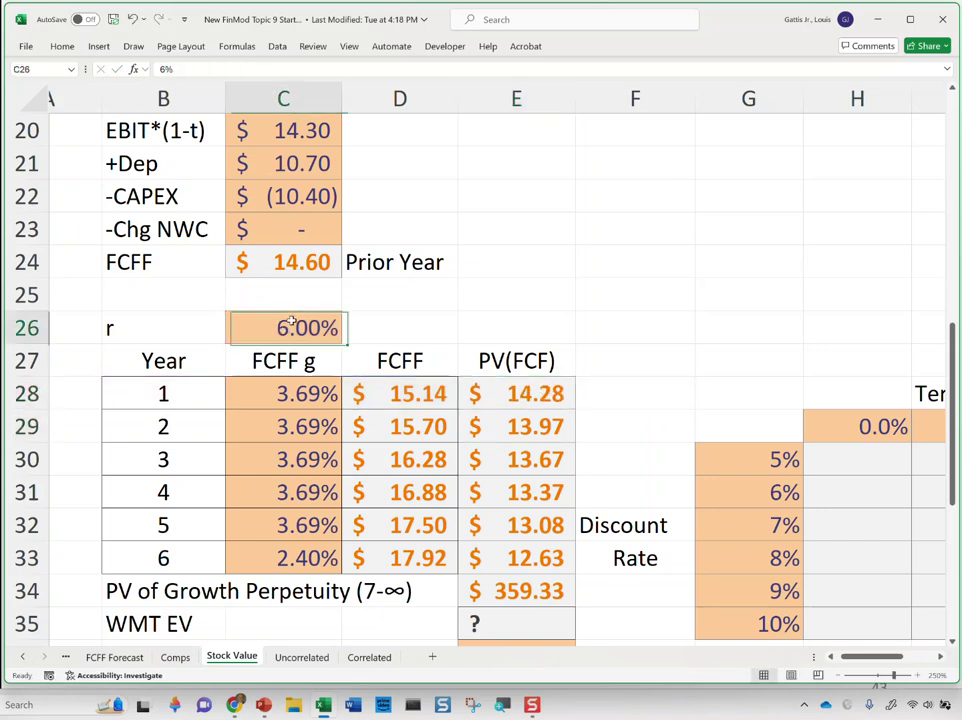
pyautogui.click(532, 395)
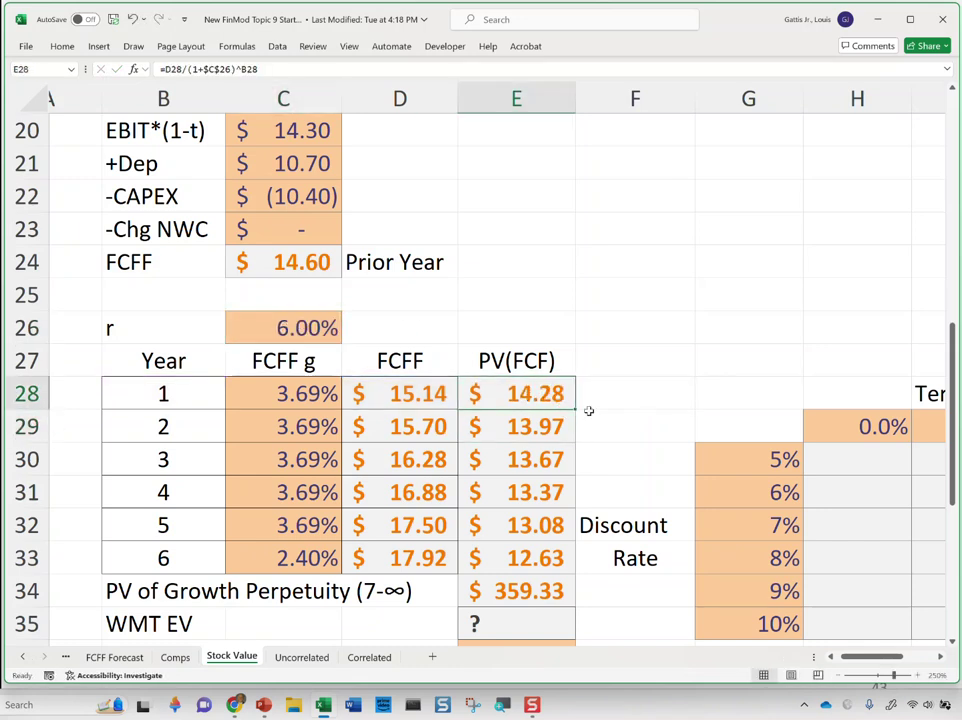
pyautogui.moveTo(575, 408); pyautogui.dragTo(560, 558)
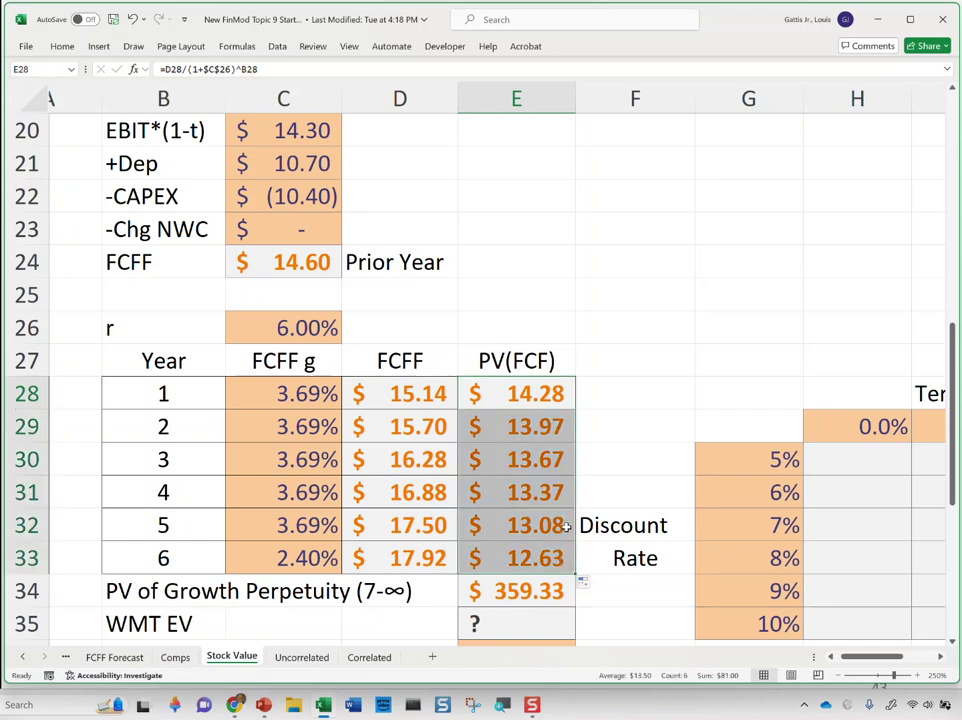
# Step: Review the PV formulas and the E34 perpetuity formula without changes
pyautogui.click(530, 593)
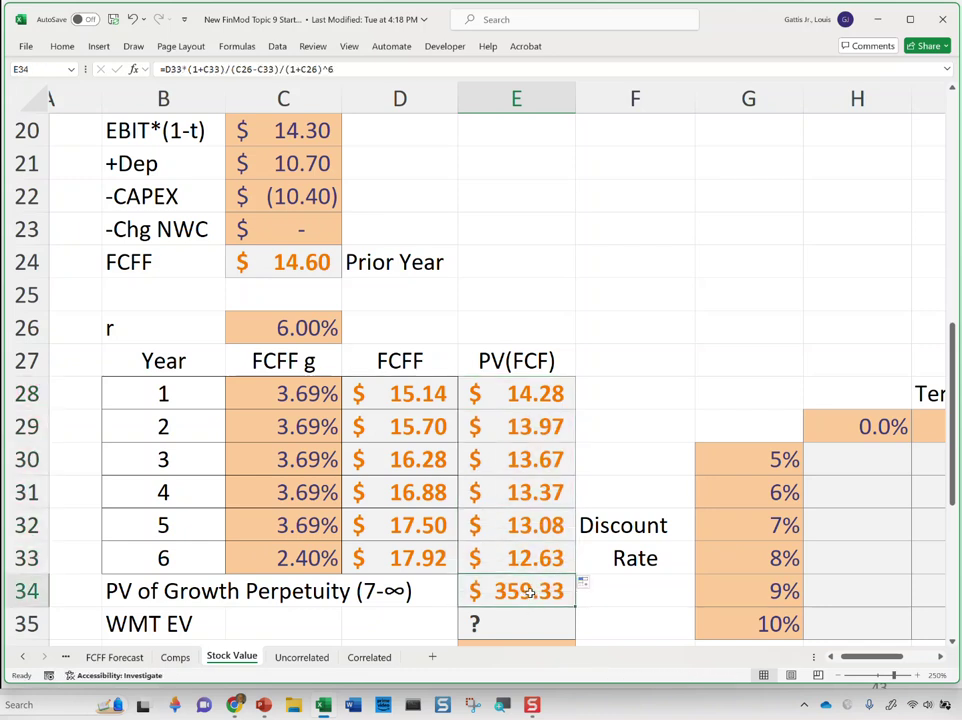
pyautogui.press('Up')
pyautogui.press('Up')
pyautogui.press('Up')
pyautogui.press('Up')
pyautogui.press('Up')
pyautogui.press('Up')
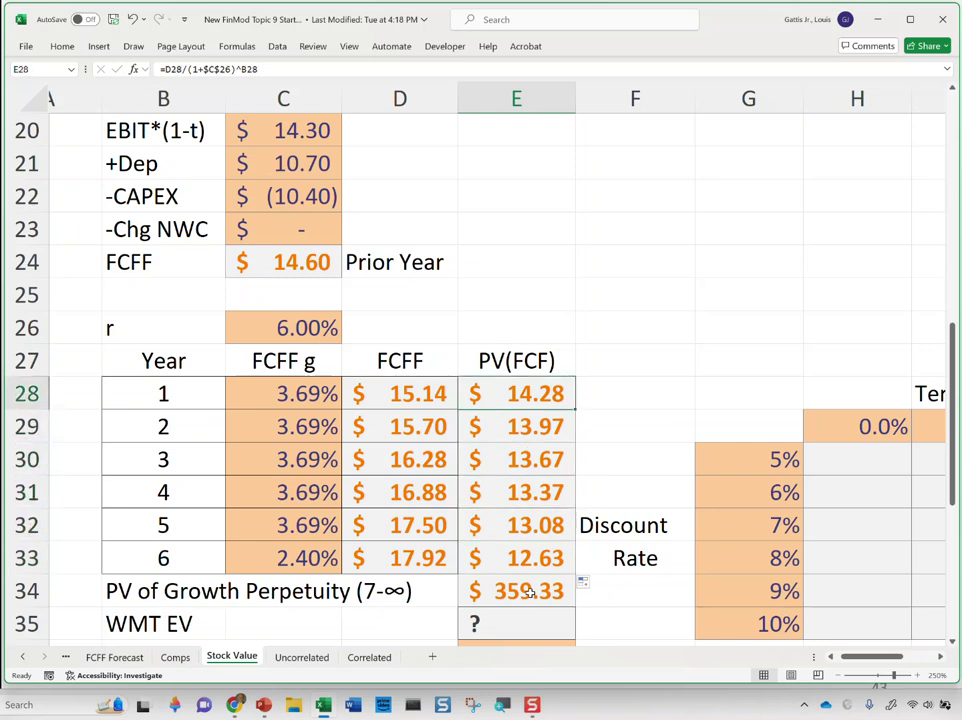
pyautogui.press('Down')
pyautogui.press('Down')
pyautogui.press('Down')
pyautogui.press('Down')
pyautogui.press('Down')
pyautogui.press('Down')
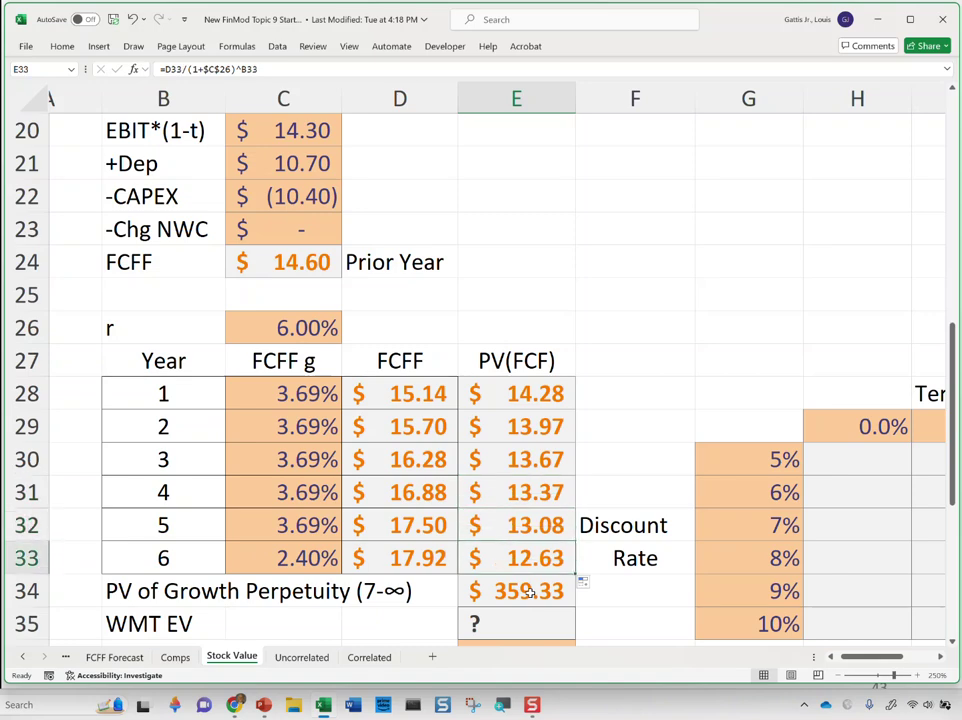
pyautogui.press('Up')
pyautogui.press('Down')
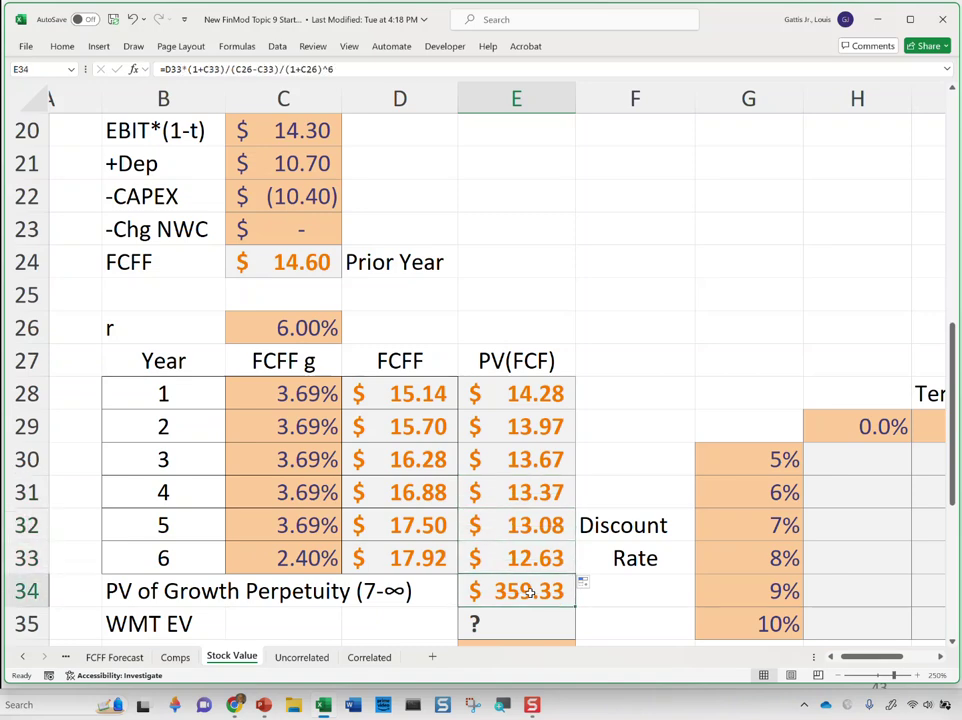
pyautogui.press('Down')
pyautogui.press('Up')
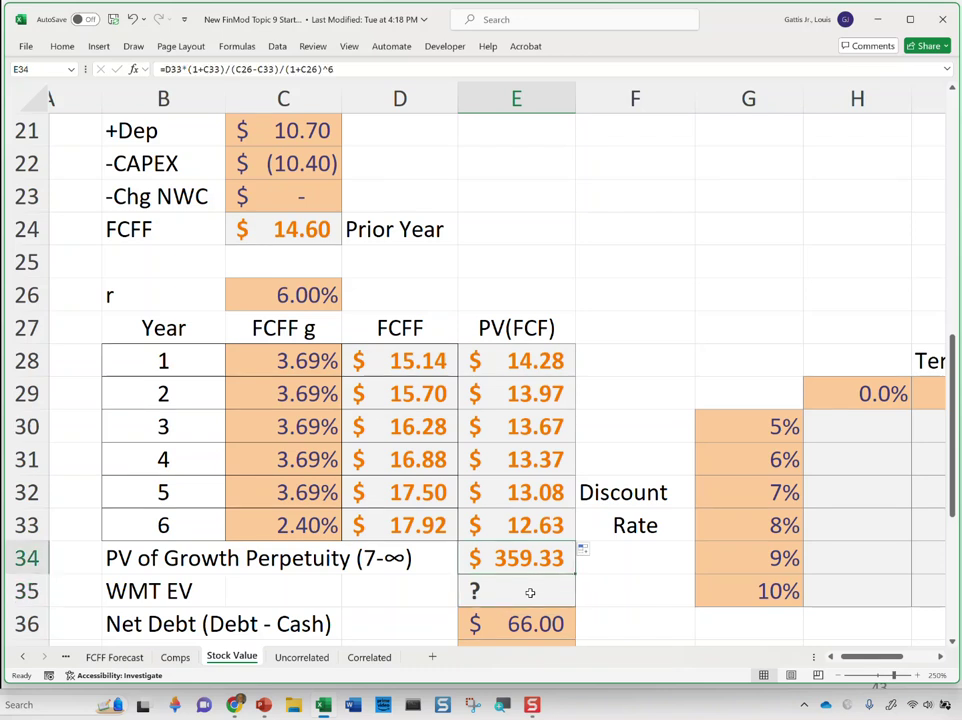
pyautogui.press('F2')
pyautogui.hotkey('ctrl', 'Return')
pyautogui.press('F2')
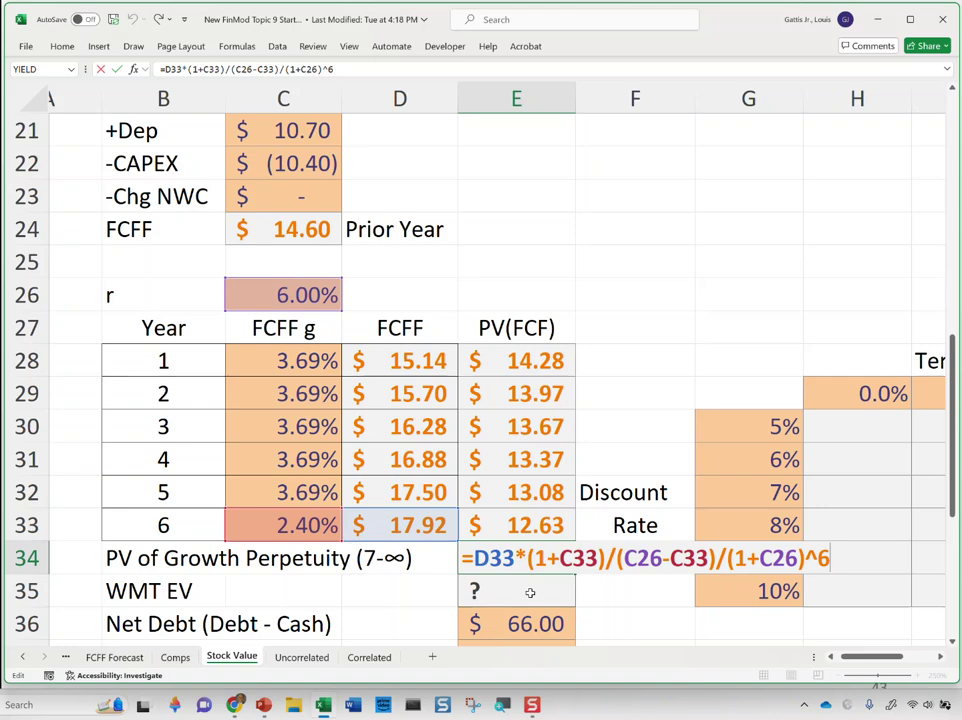
pyautogui.press('Escape')
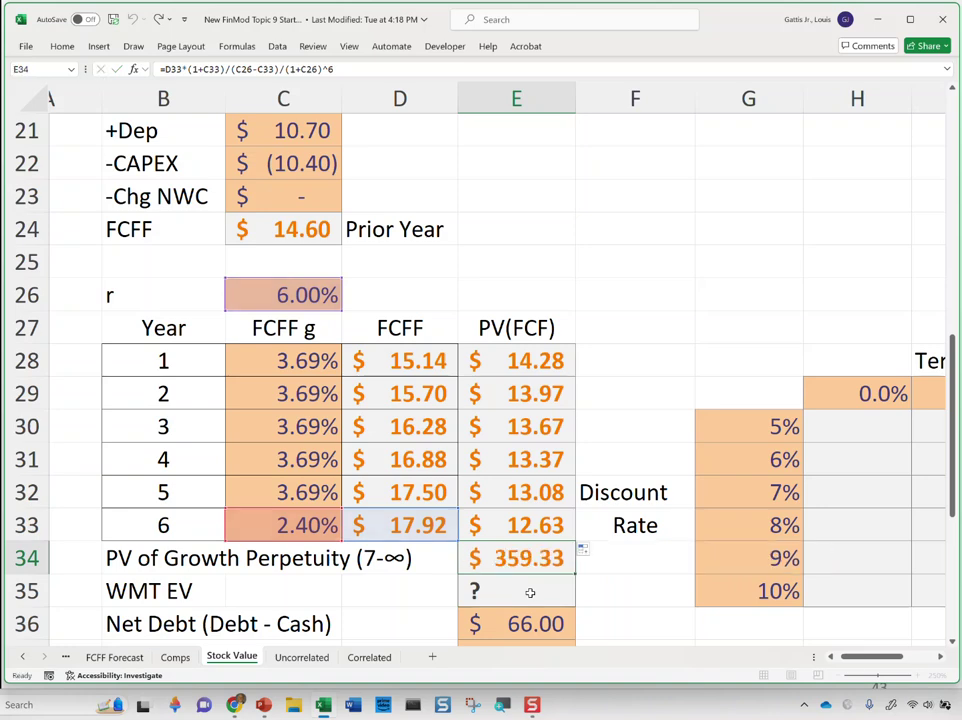
pyautogui.click(530, 593)
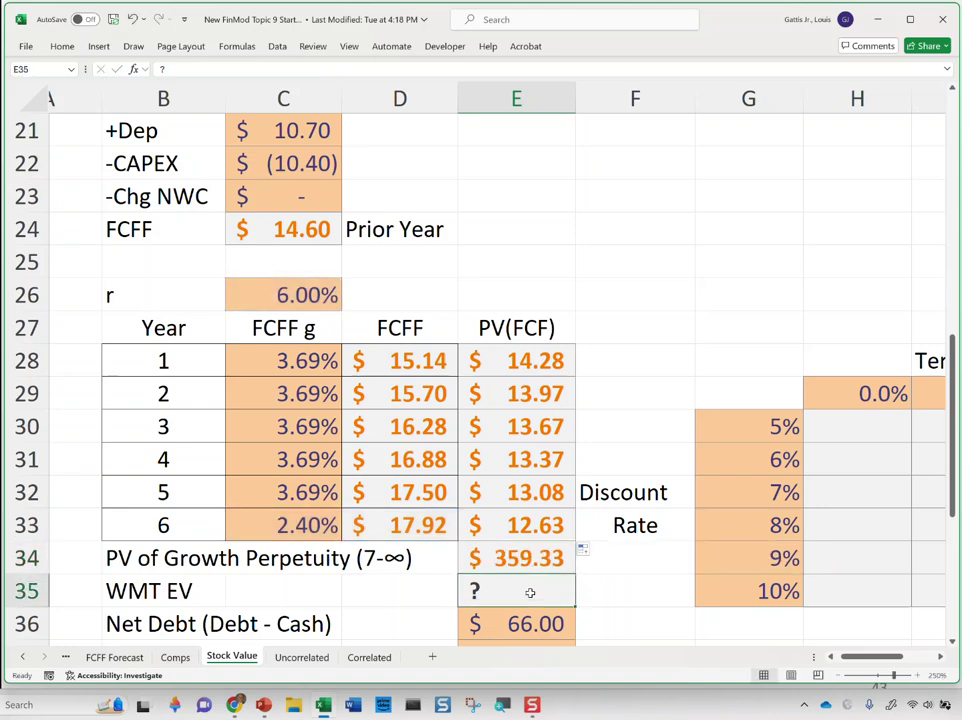
# Step: AutoSum E28:E34 into E35 for a WMT EV of $440.33 and verify the SUM
pyautogui.write('=')
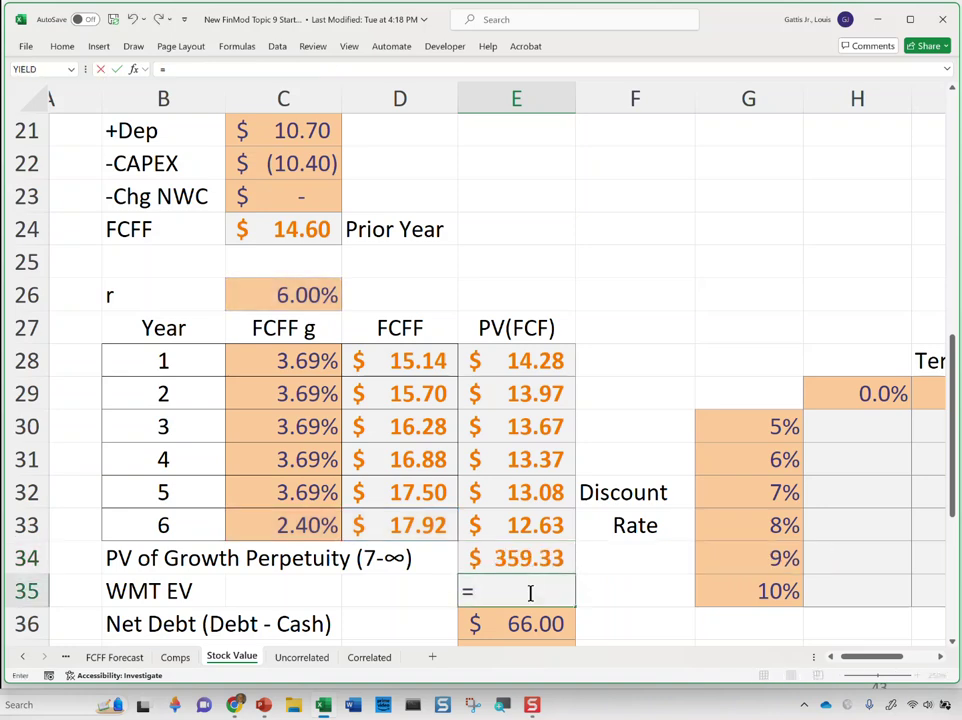
pyautogui.press('Escape')
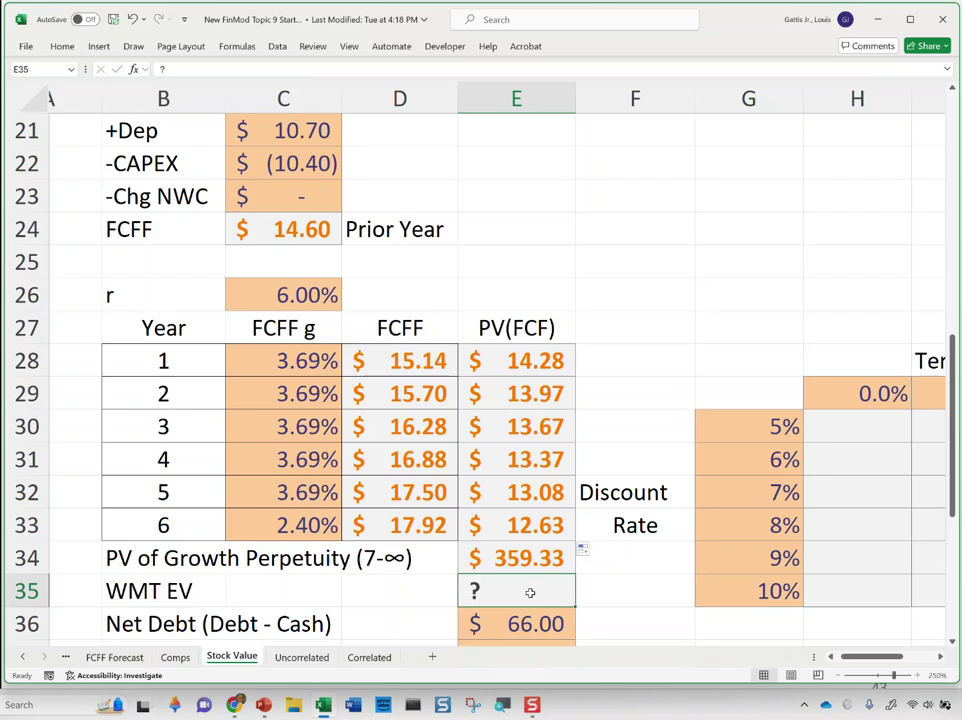
pyautogui.hotkey('alt', '=')
pyautogui.press('Return')
pyautogui.click(530, 593)
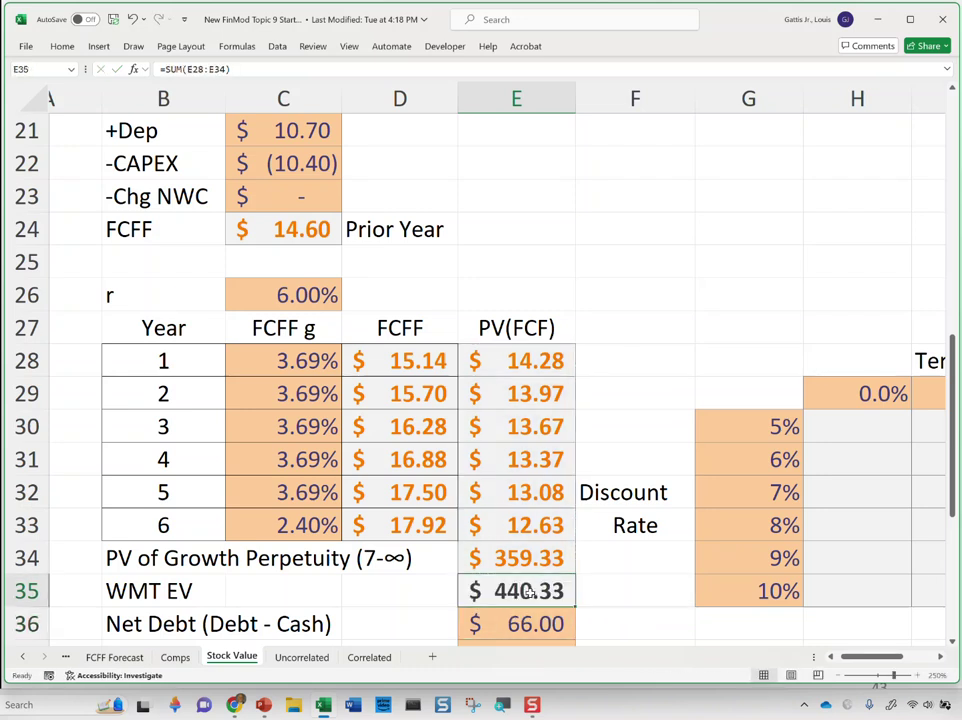
pyautogui.doubleClick(530, 593)
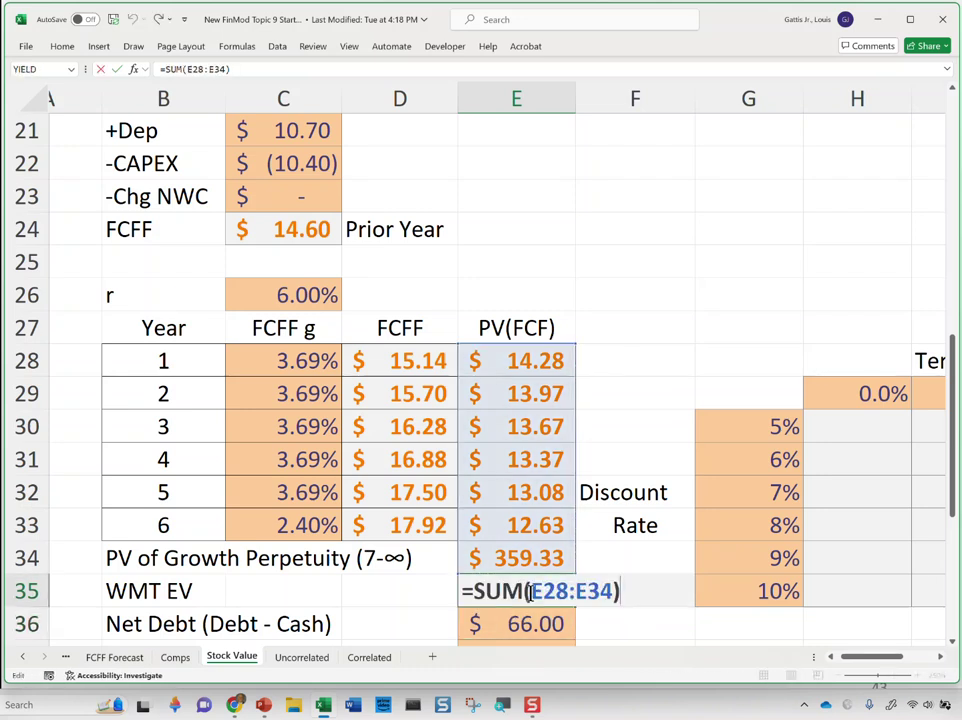
pyautogui.press('Escape')
pyautogui.press('Down')
pyautogui.press('Down')
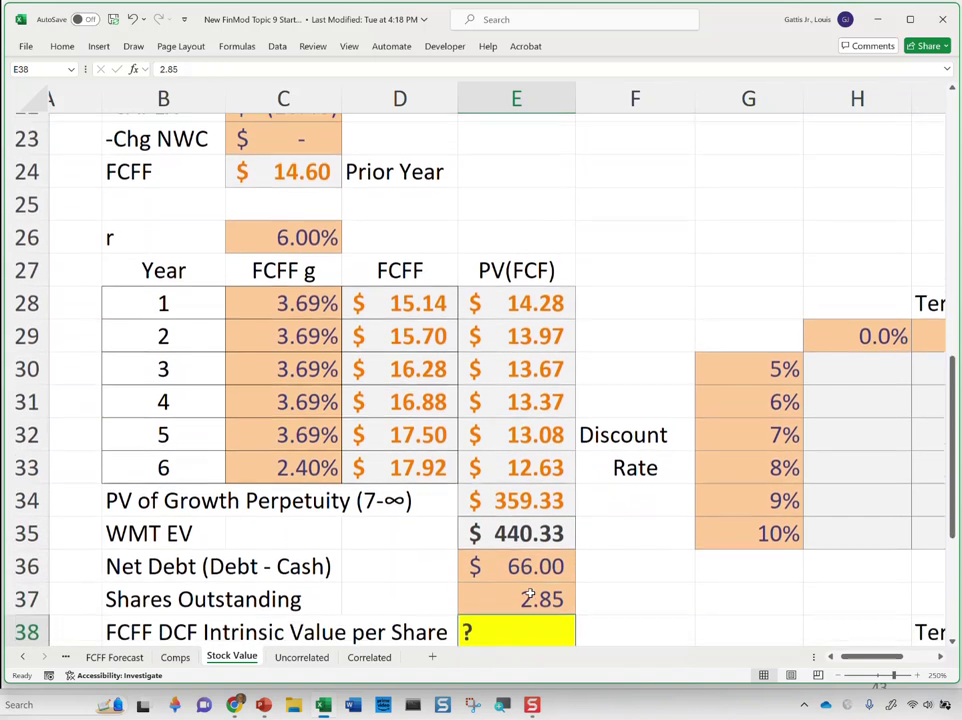
pyautogui.press('Up')
# Step: Recheck the net debt formula =75-9 in E36 and confirm it
pyautogui.press('F2')
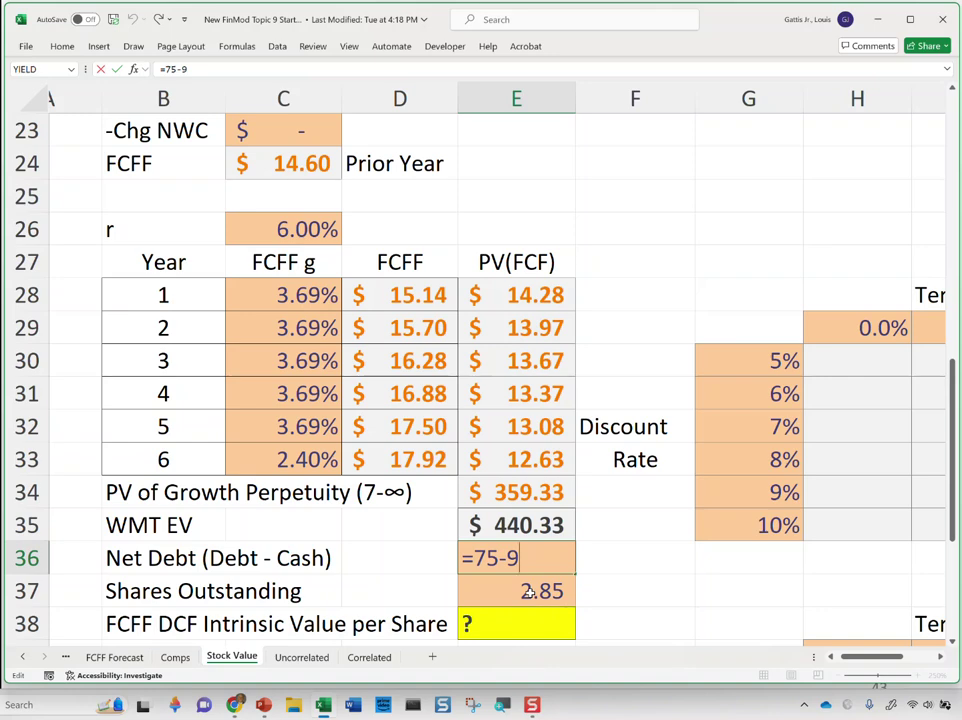
pyautogui.press('Escape')
pyautogui.press('F2')
pyautogui.press('Return')
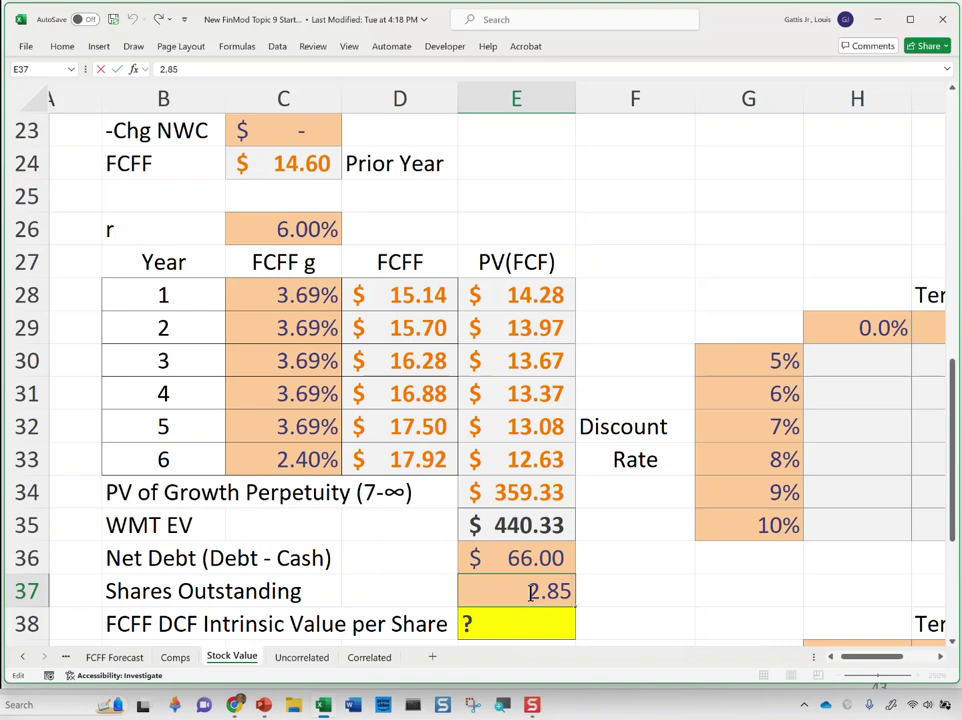
# Step: Enter =(E35-E36)/E37 in E38, giving an intrinsic value per share of 131.3445
pyautogui.press('Return')
pyautogui.write('=')
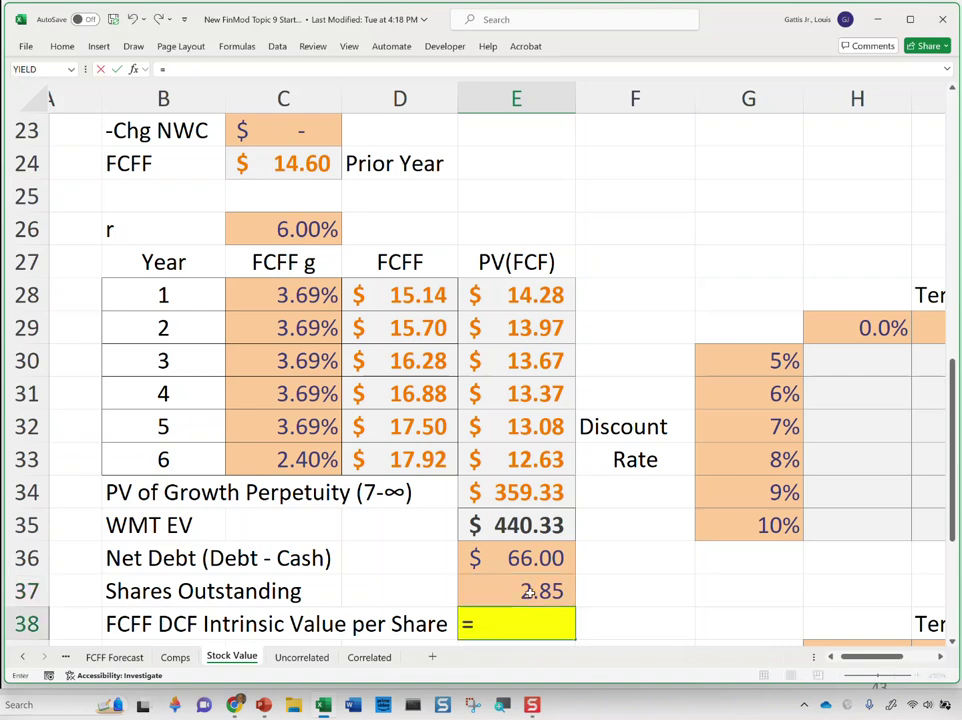
pyautogui.press('Up')
pyautogui.press('Up')
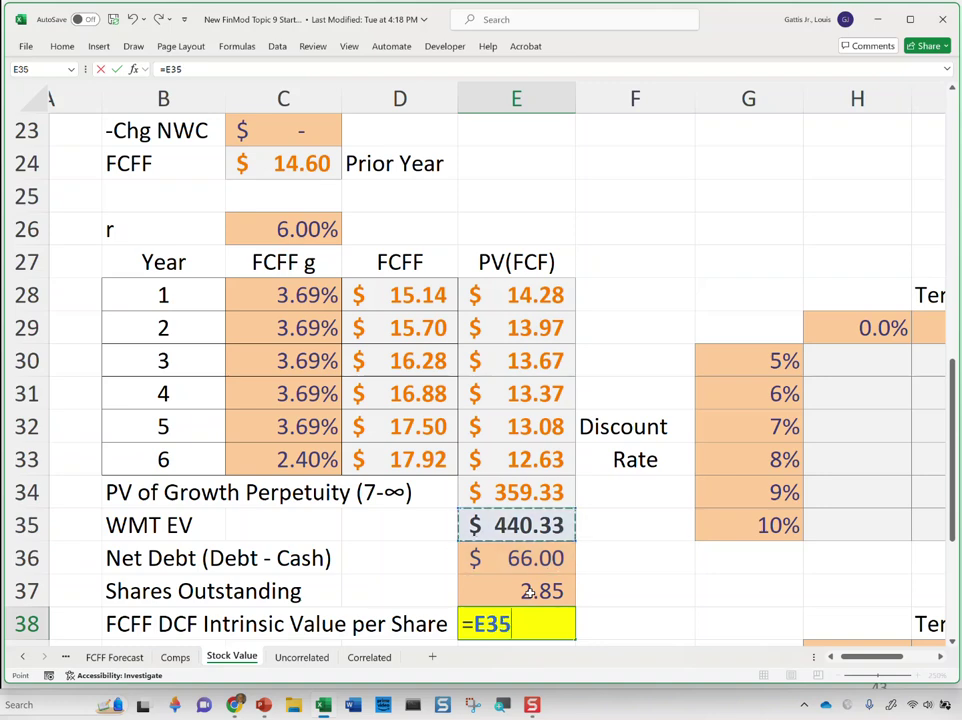
pyautogui.press('BackSpace')
pyautogui.press('BackSpace')
pyautogui.press('BackSpace')
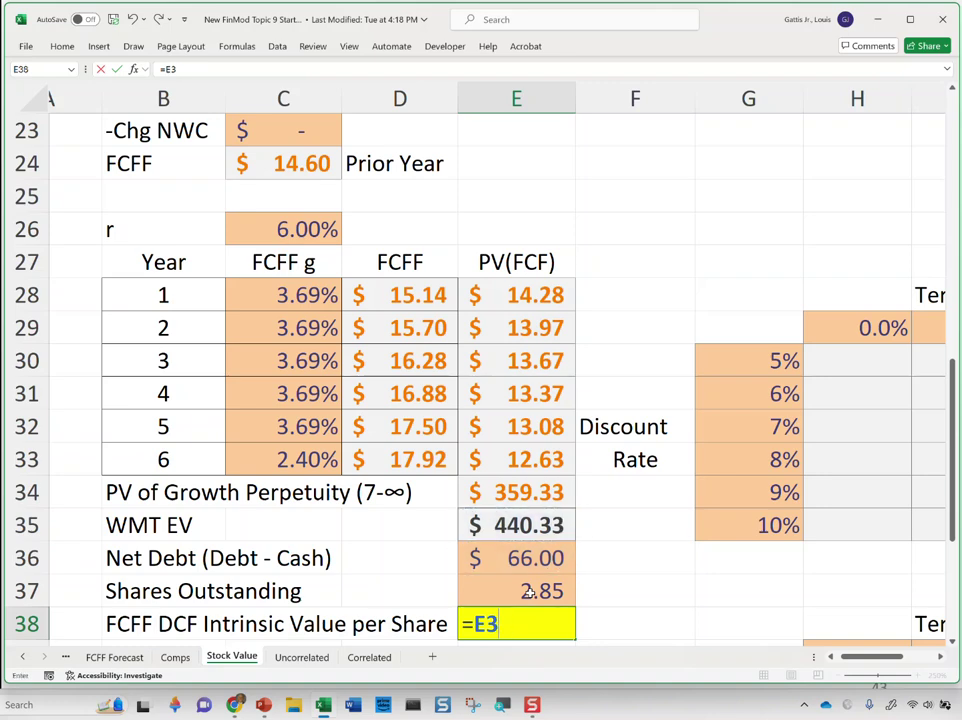
pyautogui.write('(')
pyautogui.press('Up')
pyautogui.press('Up')
pyautogui.press('Up')
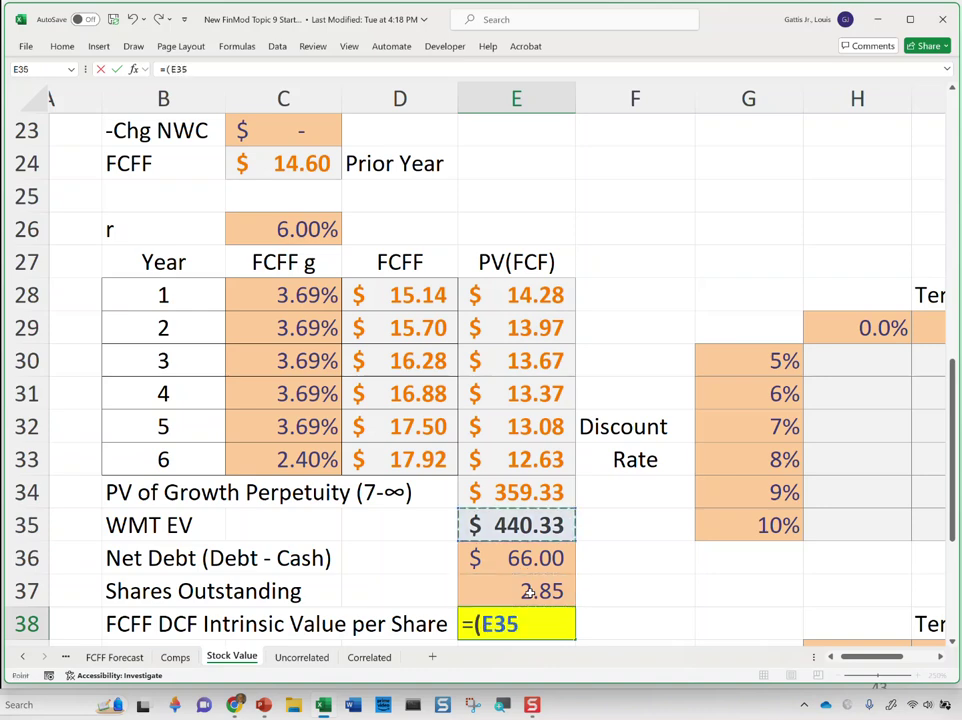
pyautogui.write('-')
pyautogui.press('Up')
pyautogui.press('Up')
pyautogui.write(')/')
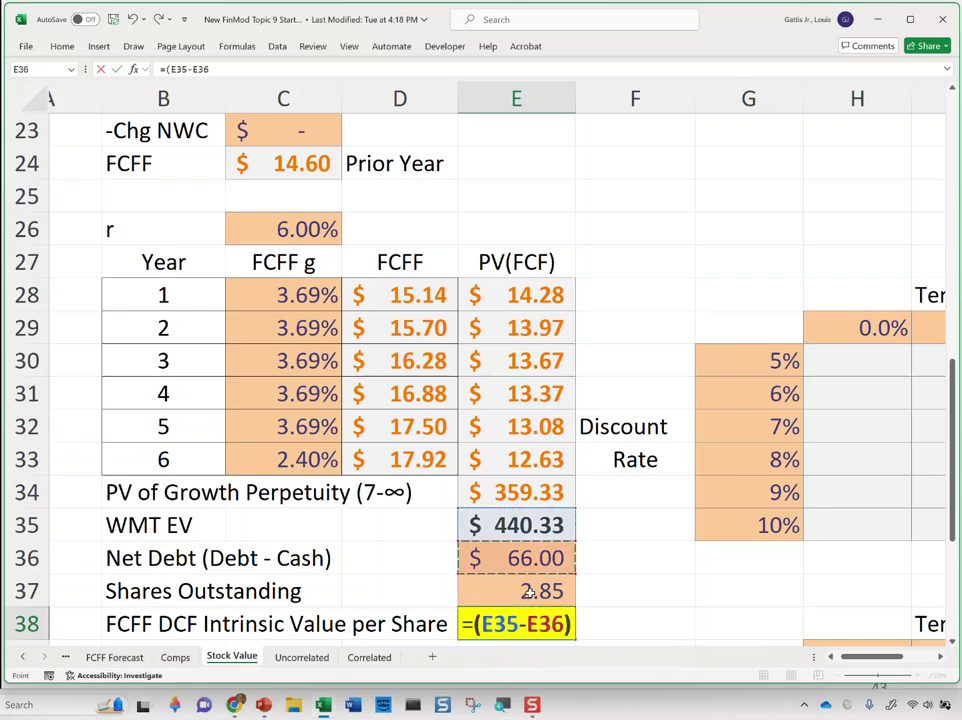
pyautogui.press('Up')
pyautogui.press('Return')
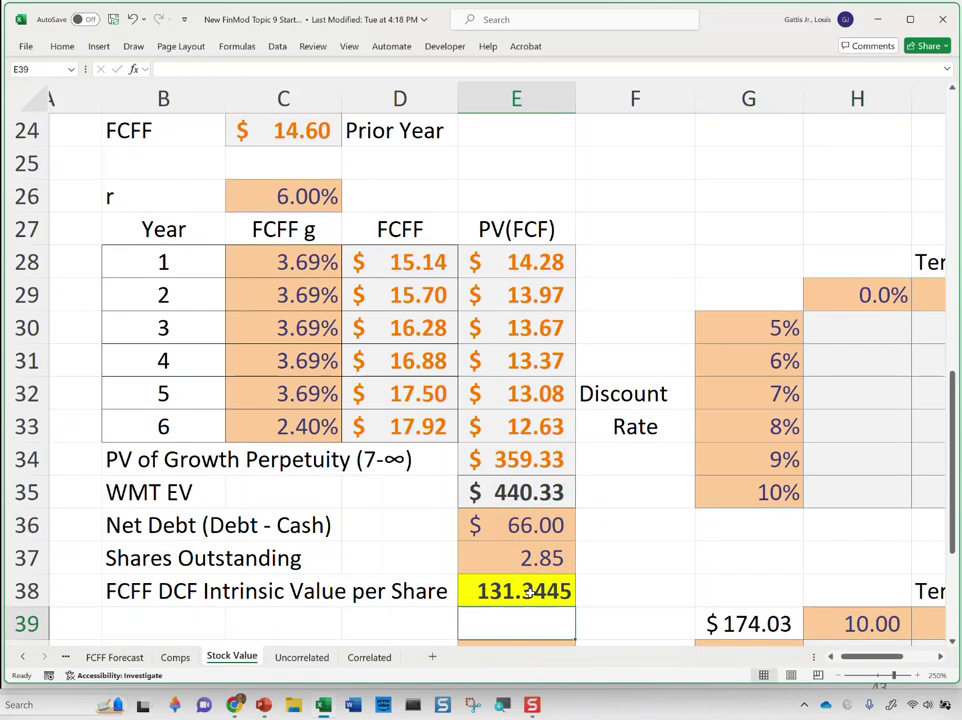
# Step: Reopen E38 several times to display its =(E35-E36)/E37 formula
pyautogui.click(530, 591)
pyautogui.doubleClick(530, 591)
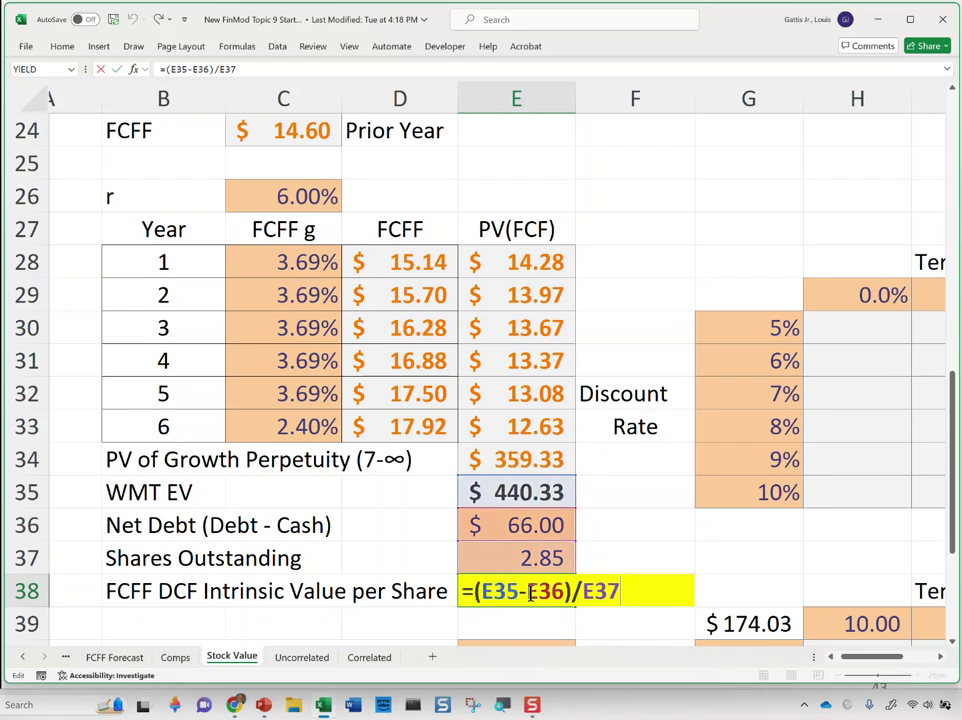
pyautogui.press('Escape')
pyautogui.doubleClick(530, 591)
pyautogui.press('Escape')
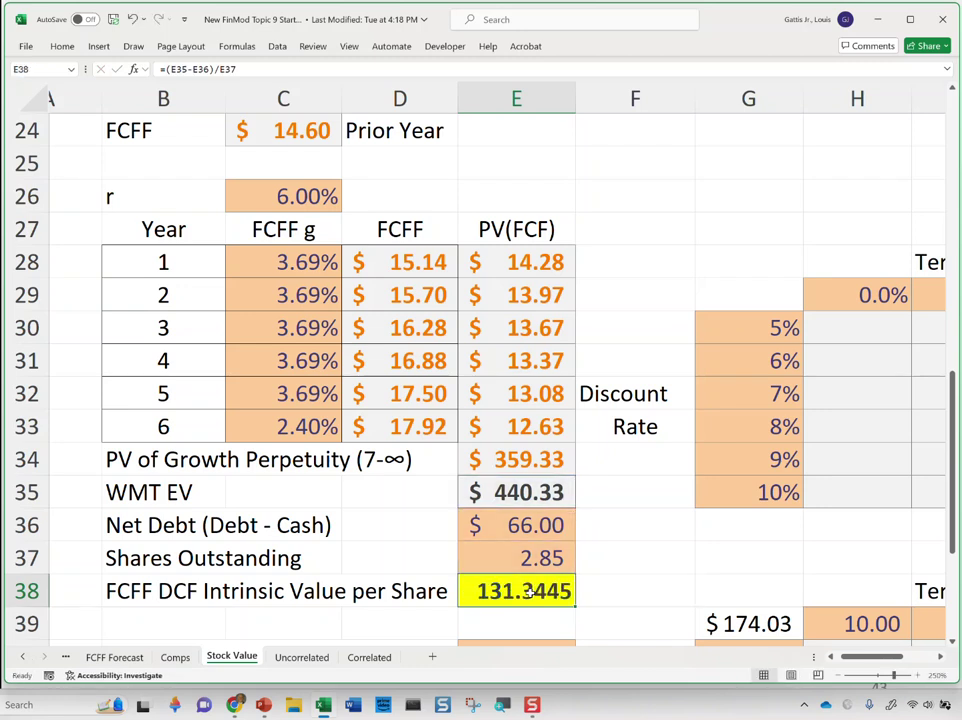
pyautogui.doubleClick(530, 591)
pyautogui.press('Escape')
pyautogui.doubleClick(530, 591)
# Step: Link the sensitivity table's corner cell G29 to the per-share value with =E38
pyautogui.press('Escape')
pyautogui.press('Up')
pyautogui.press('Up')
pyautogui.press('Right')
pyautogui.press('Right')
pyautogui.press('Up')
pyautogui.press('Up')
pyautogui.press('Right')
pyautogui.press('Right')
pyautogui.press('Up')
pyautogui.press('Up')
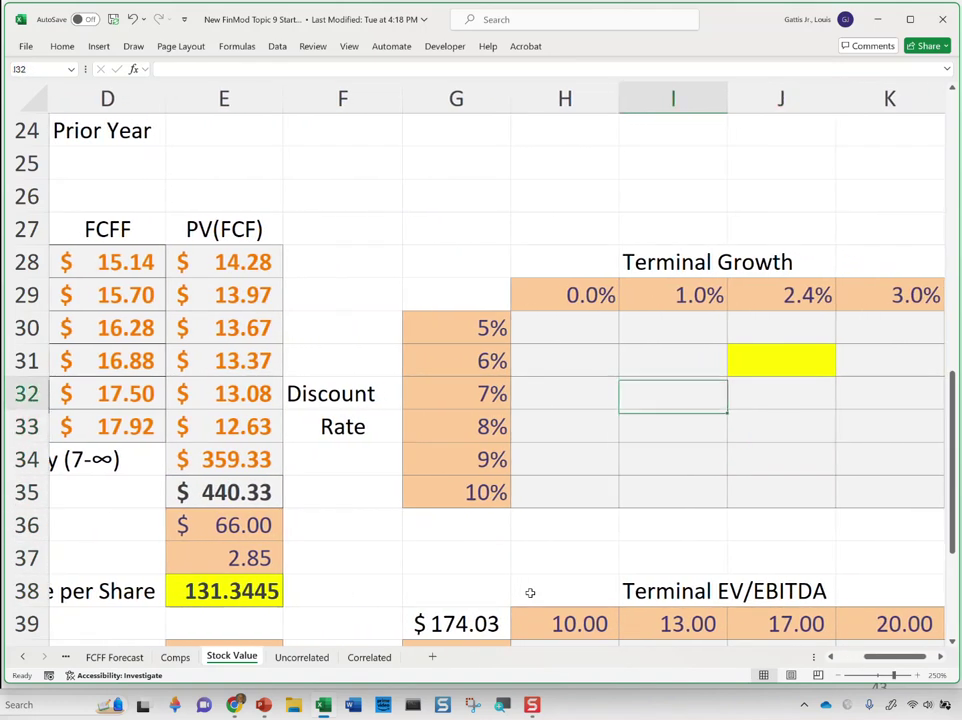
pyautogui.press('Up')
pyautogui.press('Left')
pyautogui.press('Up')
pyautogui.press('Up')
pyautogui.press('Left')
pyautogui.write('=')
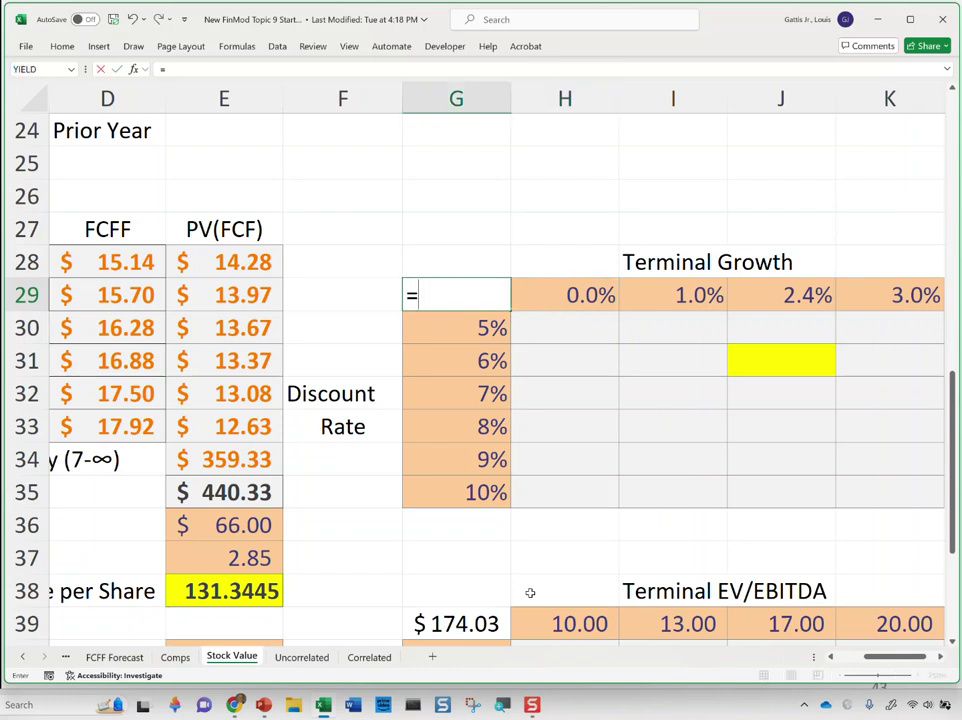
pyautogui.press('Down')
pyautogui.press('Down')
pyautogui.press('Down')
pyautogui.press('Down')
pyautogui.press('Down')
pyautogui.press('Down')
pyautogui.press('Down')
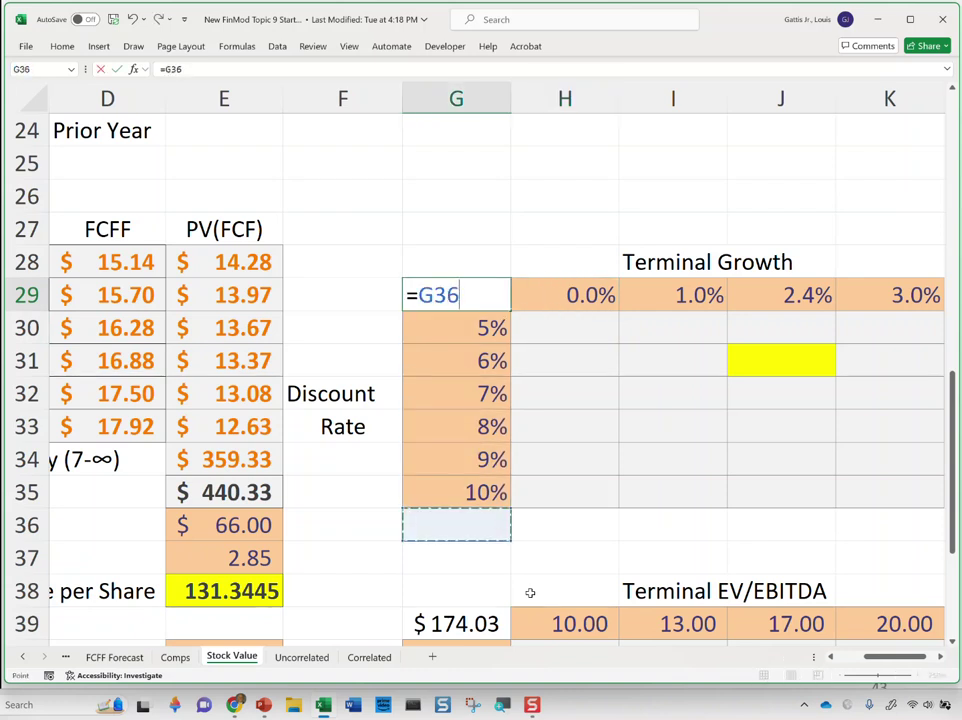
pyautogui.press('Left')
pyautogui.press('Left')
pyautogui.press('Down')
pyautogui.press('Down')
pyautogui.press('Return')
# Step: Look over the terminal growth rates in row 29 and discount rates in column G
pyautogui.press('Up')
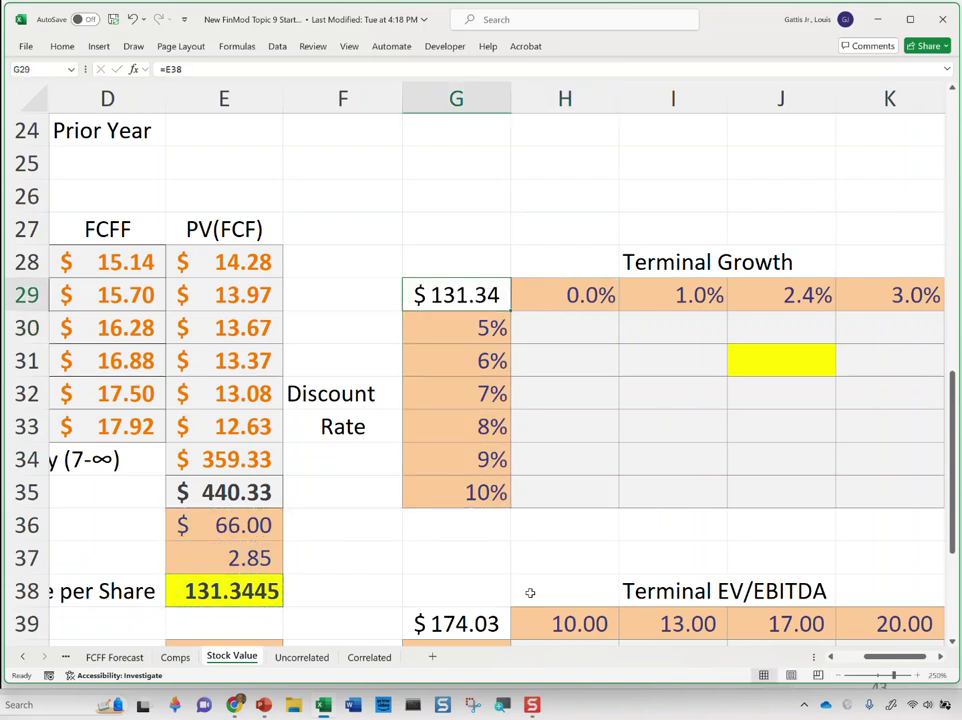
pyautogui.press('Right')
pyautogui.press('Right')
pyautogui.press('Right')
pyautogui.press('Right')
pyautogui.press('Left')
pyautogui.press('Left')
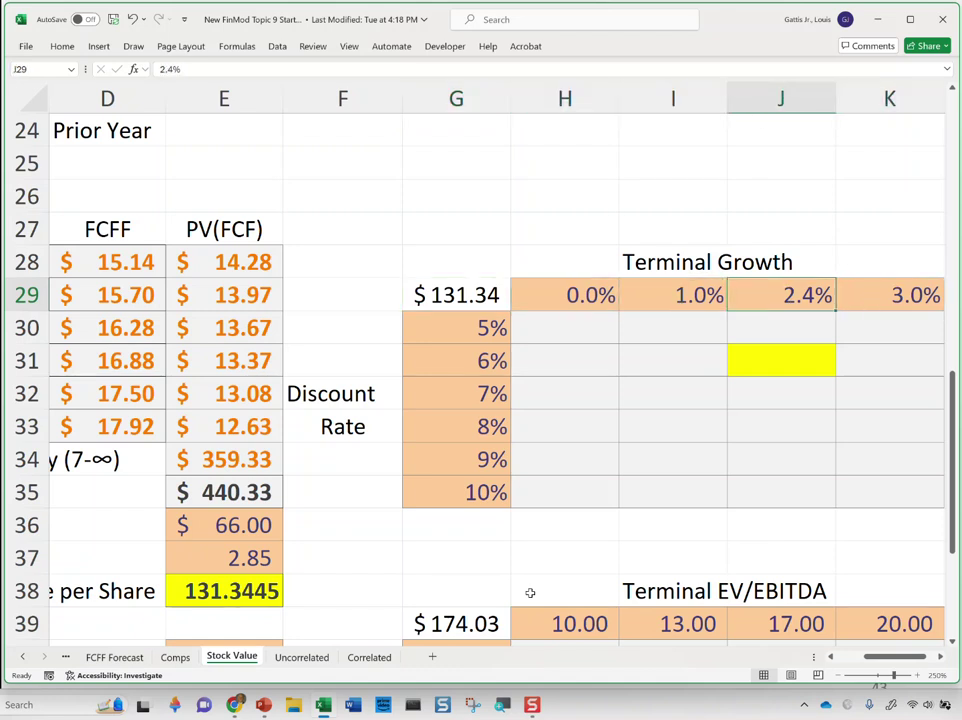
pyautogui.press('Right')
pyautogui.press('Left')
pyautogui.press('Left')
pyautogui.press('Right')
pyautogui.press('Right')
pyautogui.press('Right')
pyautogui.press('Left')
pyautogui.press('Left')
pyautogui.press('Left')
pyautogui.press('Left')
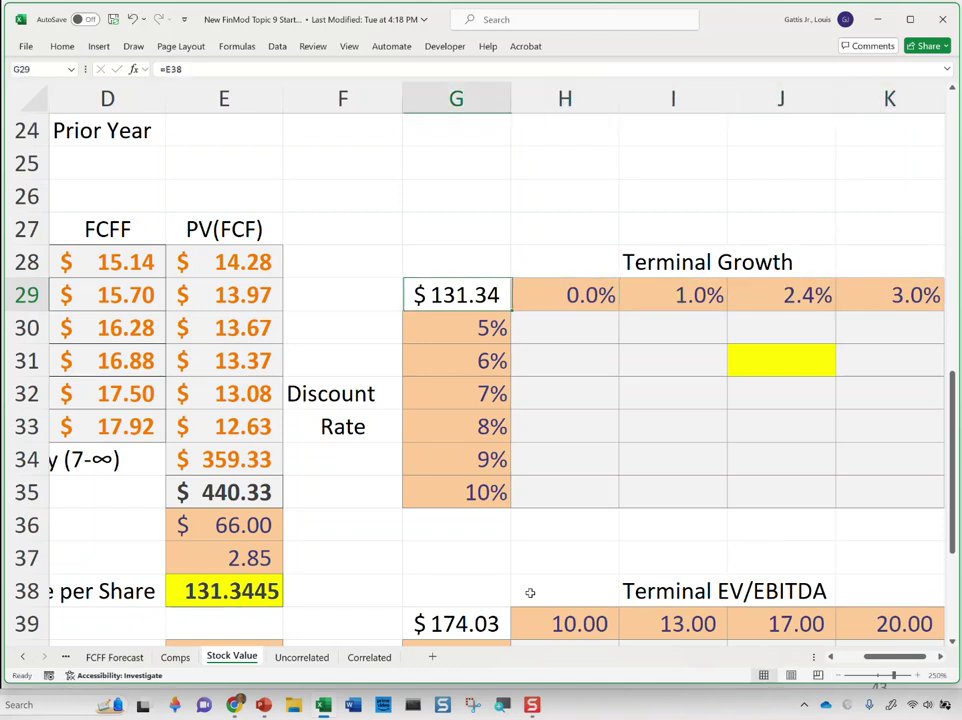
pyautogui.press('Right')
pyautogui.press('Right')
pyautogui.press('Right')
pyautogui.press('Right')
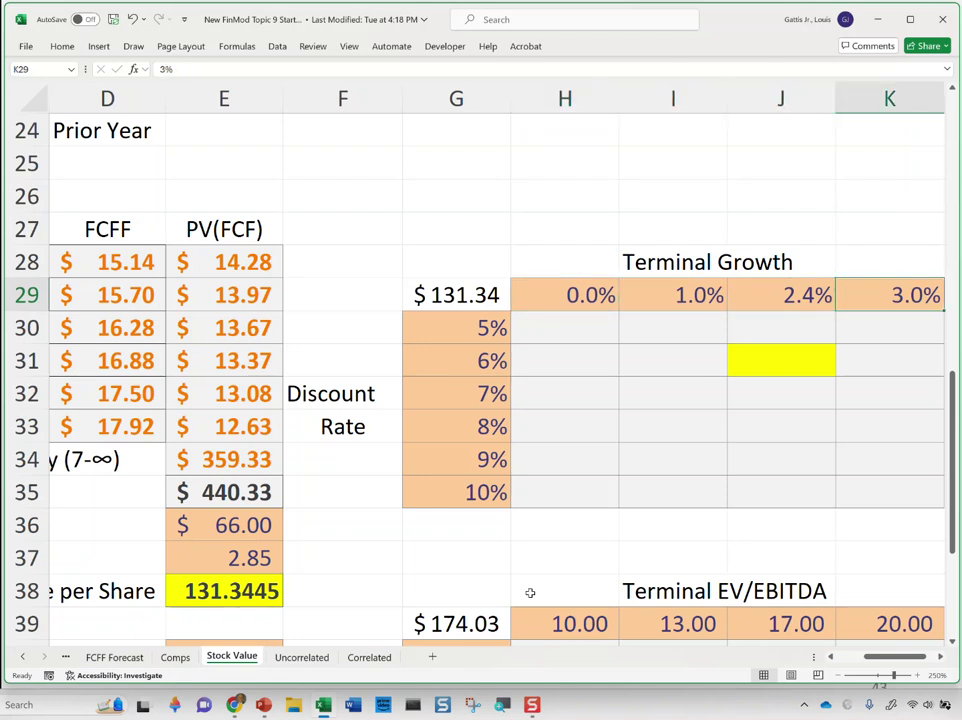
pyautogui.press('Left')
pyautogui.press('Left')
pyautogui.press('Left')
pyautogui.press('Left')
pyautogui.press('Down')
pyautogui.press('Down')
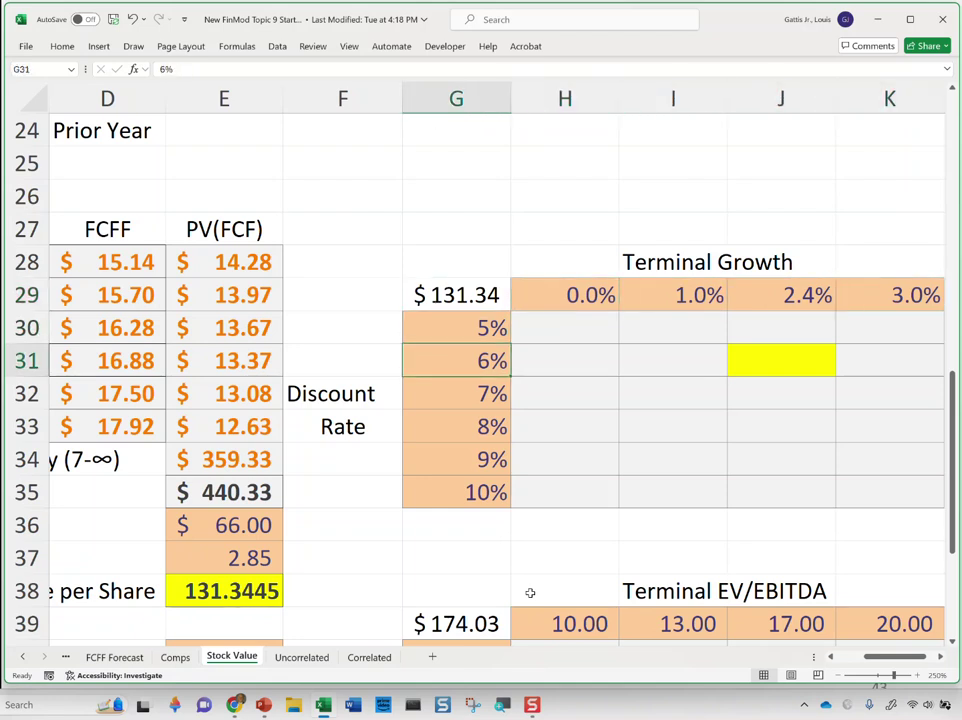
pyautogui.press('Down')
pyautogui.press('Down')
pyautogui.press('Down')
pyautogui.press('Down')
pyautogui.press('Down')
pyautogui.press('Up')
pyautogui.press('Up')
pyautogui.press('Up')
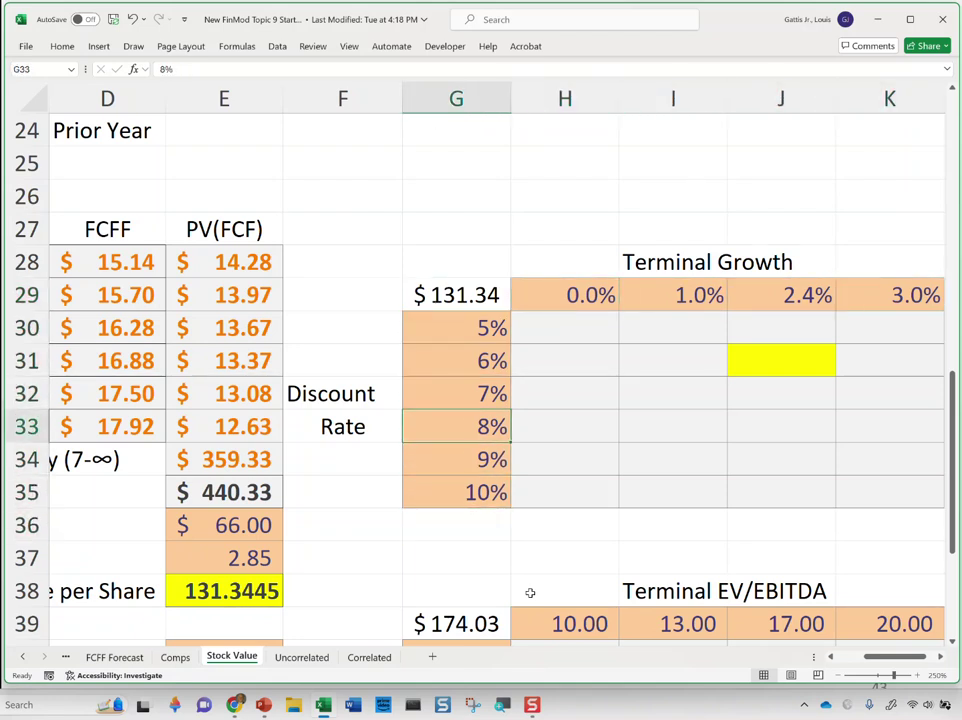
pyautogui.press('Up')
pyautogui.press('Up')
pyautogui.press('Up')
pyautogui.press('Up')
pyautogui.press('Up')
pyautogui.press('Down')
# Step: Select the whole sensitivity table range G29:K35
pyautogui.hotkey('shift', 'Right')
pyautogui.hotkey('shift', 'Right')
pyautogui.hotkey('shift', 'Right')
pyautogui.hotkey('shift', 'Down')
pyautogui.hotkey('shift', 'Down')
pyautogui.hotkey('shift', 'Down')
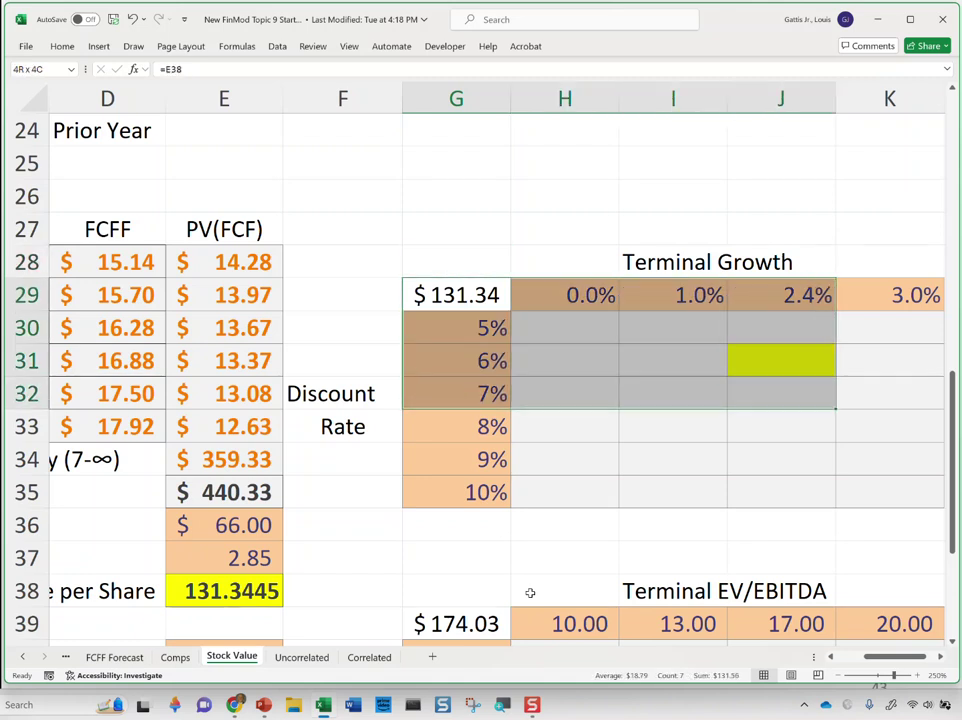
pyautogui.hotkey('shift', 'Right')
pyautogui.hotkey('shift', 'Down')
pyautogui.hotkey('shift', 'Down')
pyautogui.hotkey('shift', 'Down')
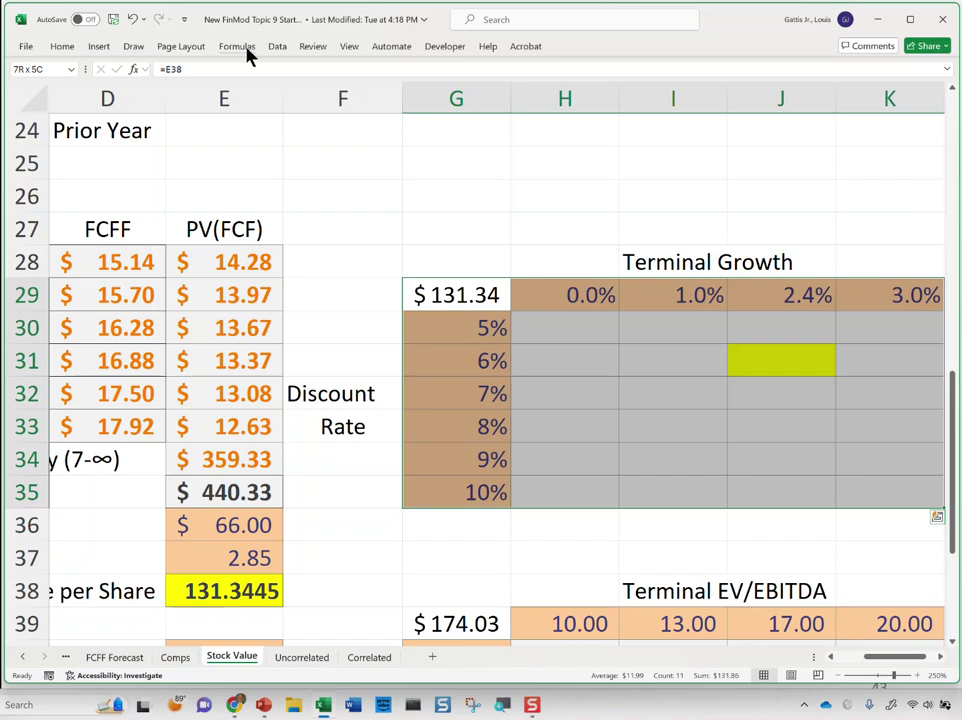
# Step: Build a What-If data table with row input $C$33 (terminal growth) and column input $C$26 (discount rate)
pyautogui.click(279, 48)
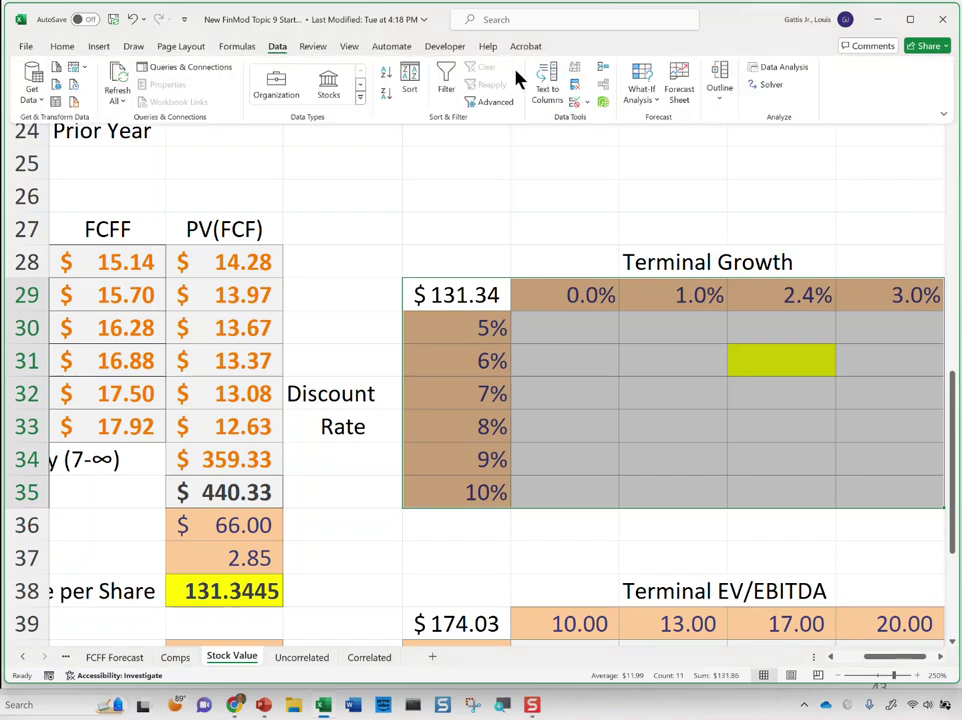
pyautogui.click(646, 93)
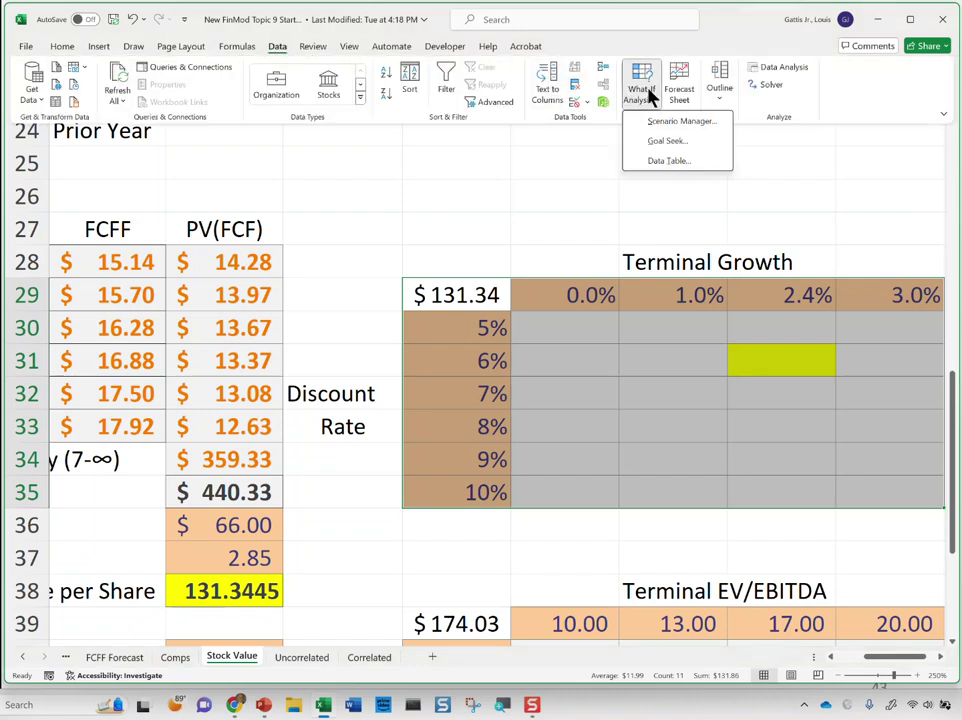
pyautogui.click(672, 161)
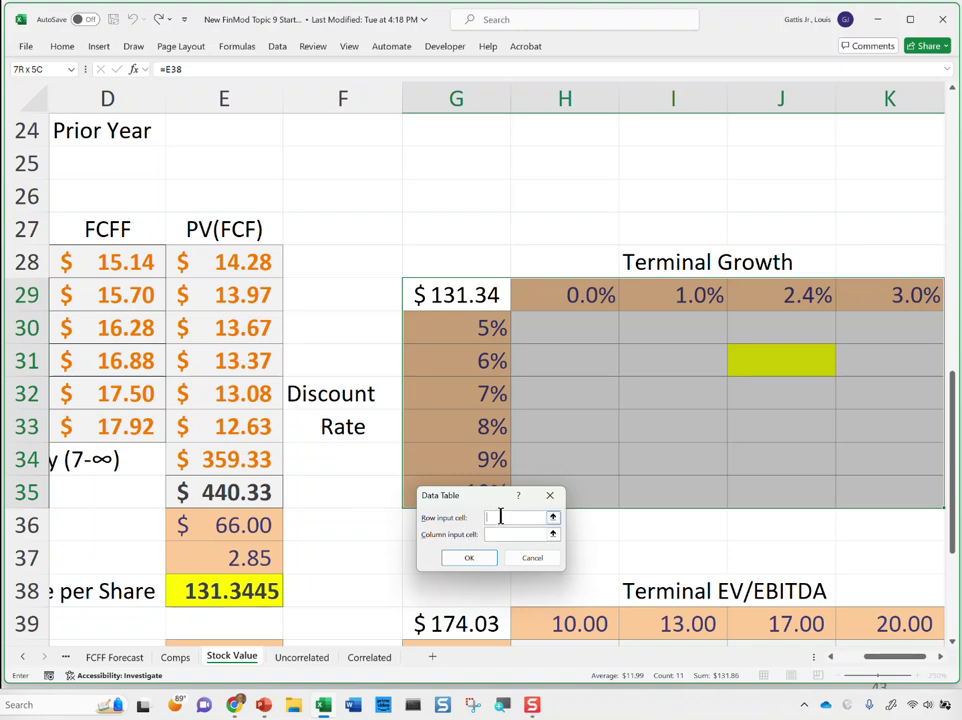
pyautogui.click(128, 357)
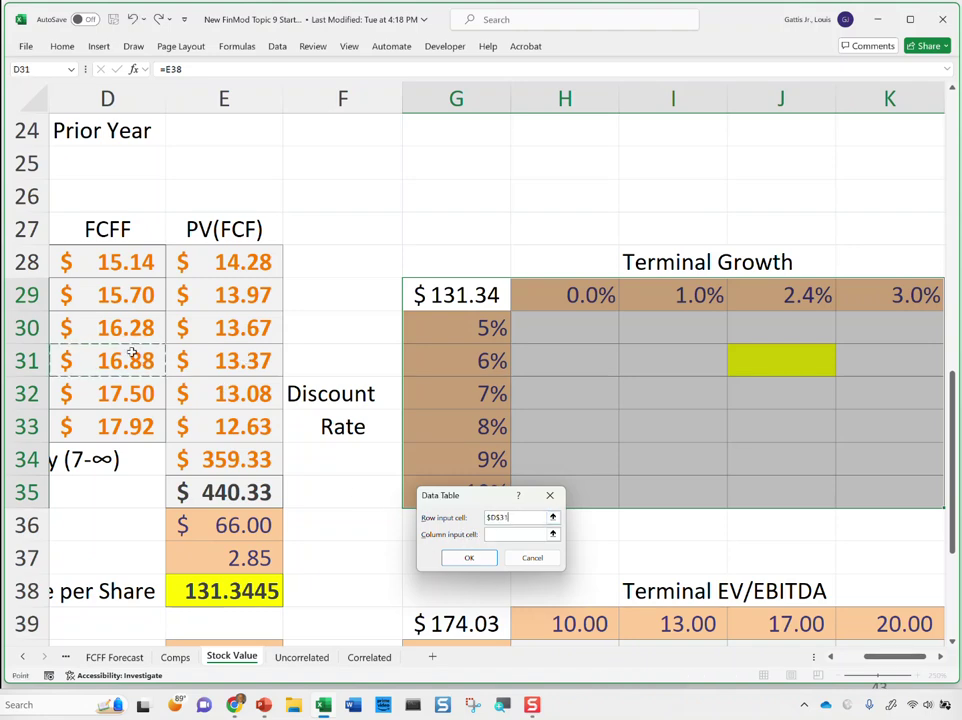
pyautogui.hscroll(-1, 129, 430)
pyautogui.click(124, 430)
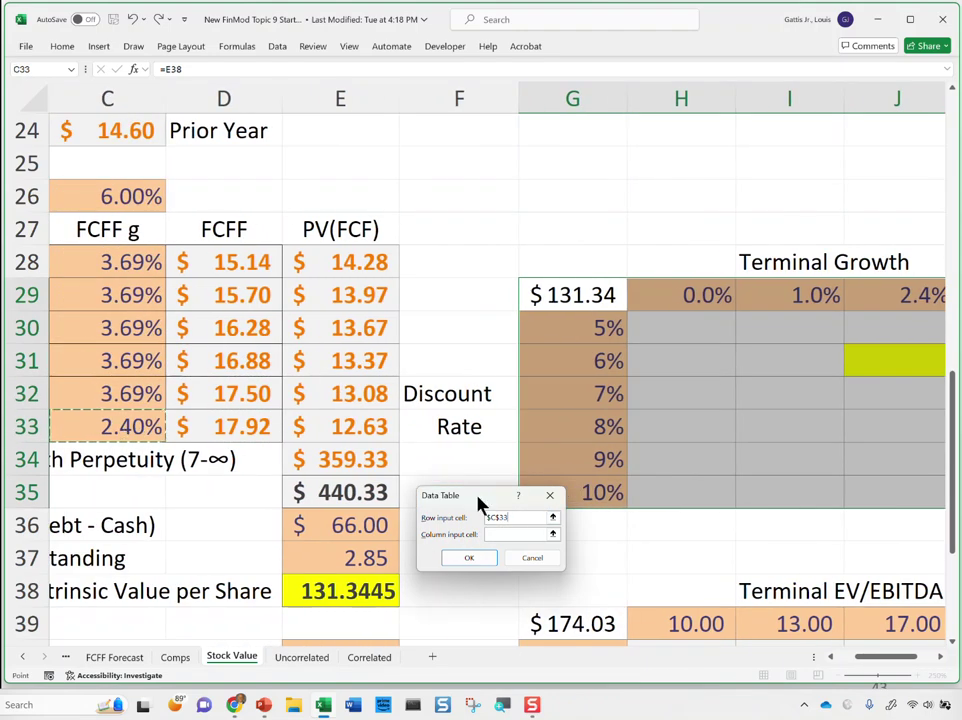
pyautogui.click(494, 534)
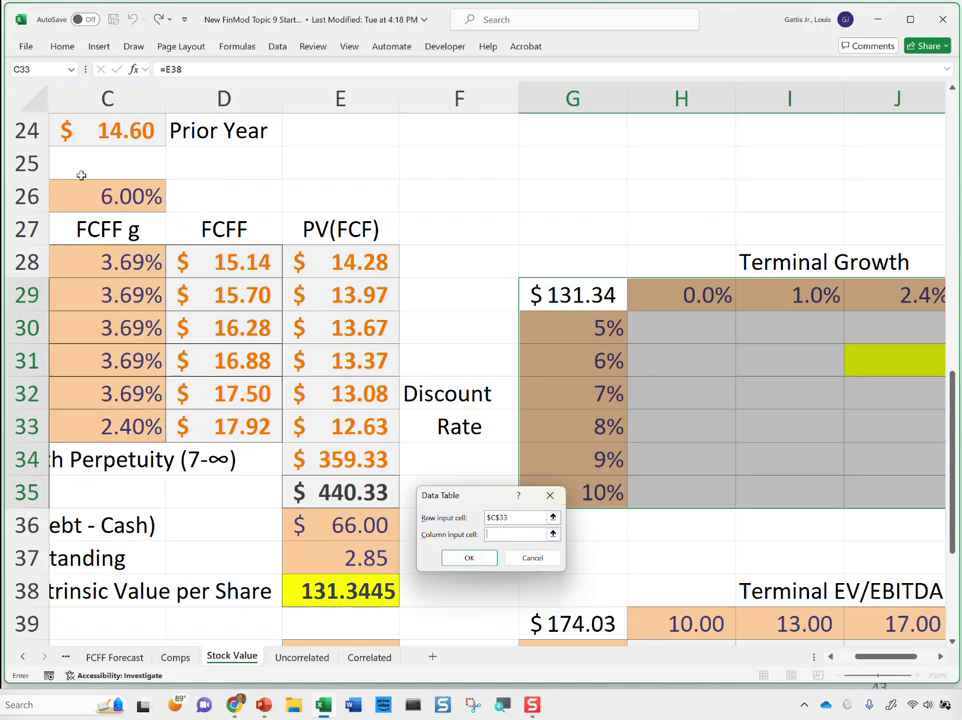
pyautogui.click(131, 186)
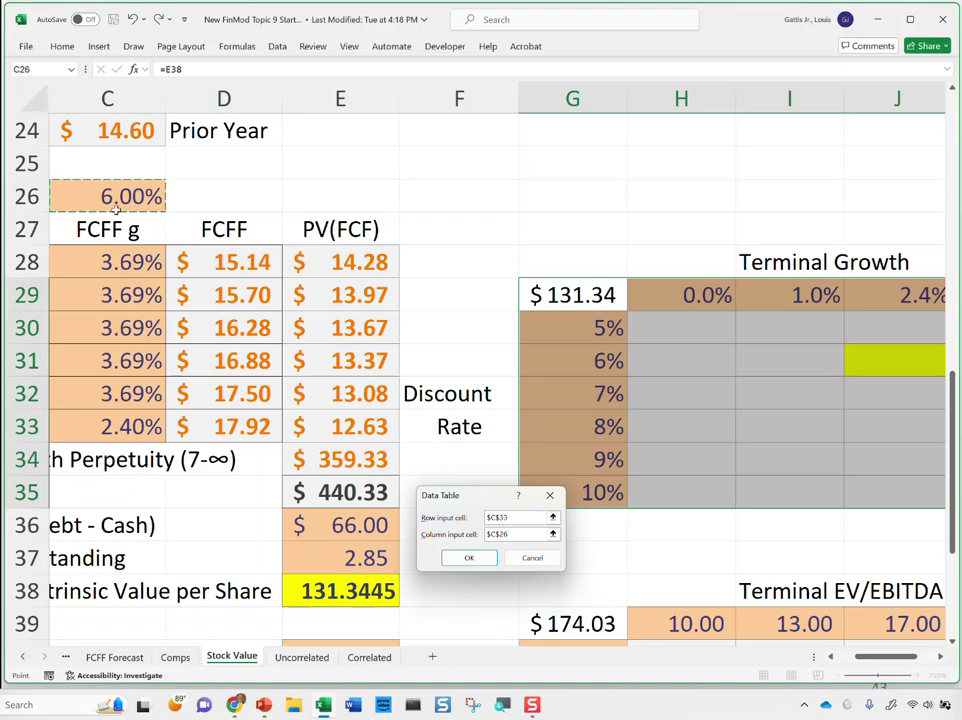
pyautogui.click(477, 558)
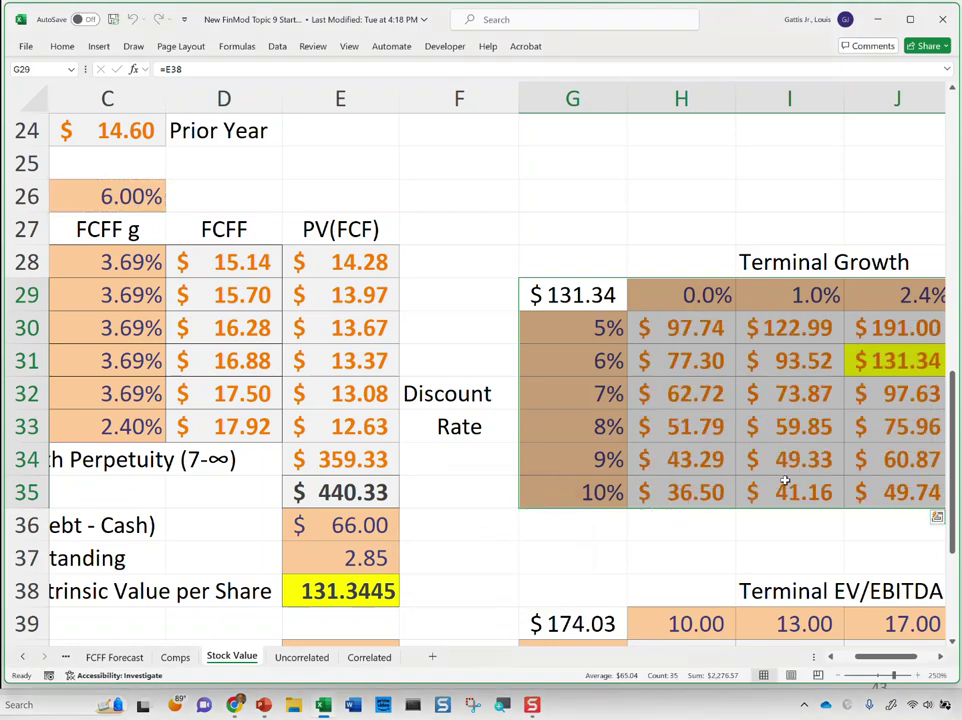
pyautogui.click(800, 462)
# Step: Inspect H30's =TABLE(C33,C26) formula in the filled data table
pyautogui.press('Right')
pyautogui.press('Right')
pyautogui.press('Right')
pyautogui.press('Right')
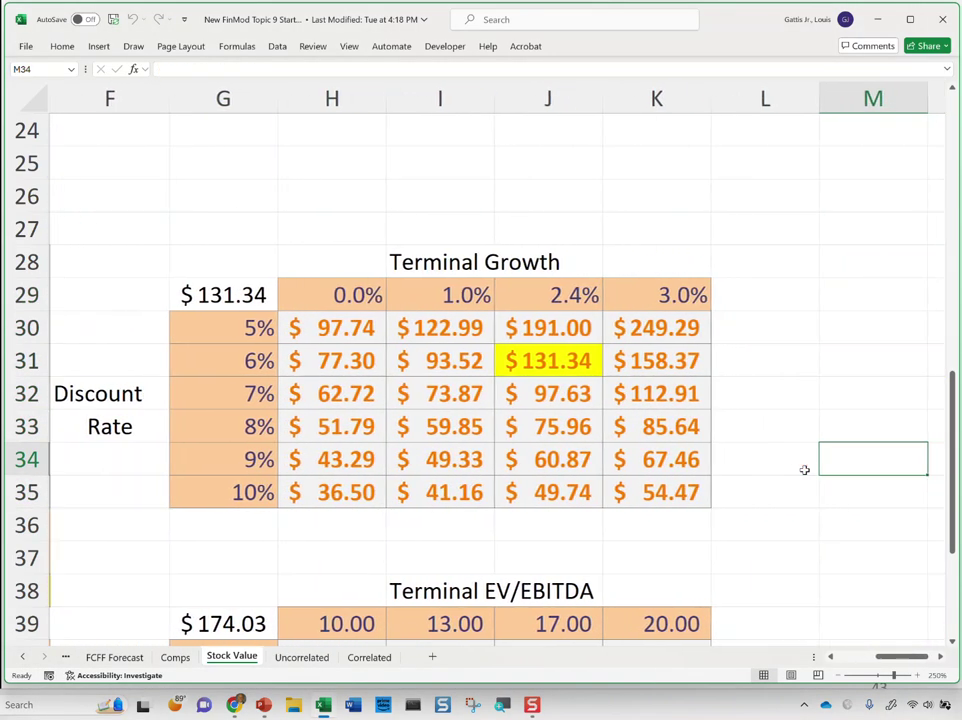
pyautogui.press('Up')
pyautogui.press('Up')
pyautogui.press('Up')
pyautogui.press('Left')
pyautogui.press('Left')
pyautogui.press('Left')
pyautogui.press('Left')
pyautogui.press('Left')
pyautogui.press('Left')
pyautogui.press('Right')
pyautogui.press('Up')
pyautogui.press('Up')
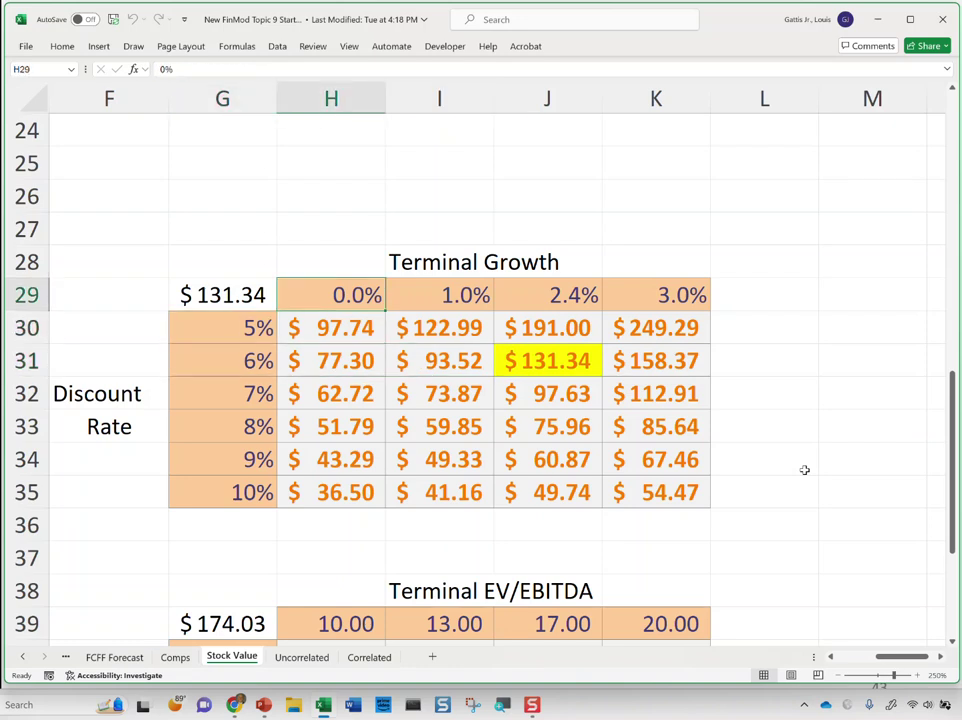
pyautogui.press('Down')
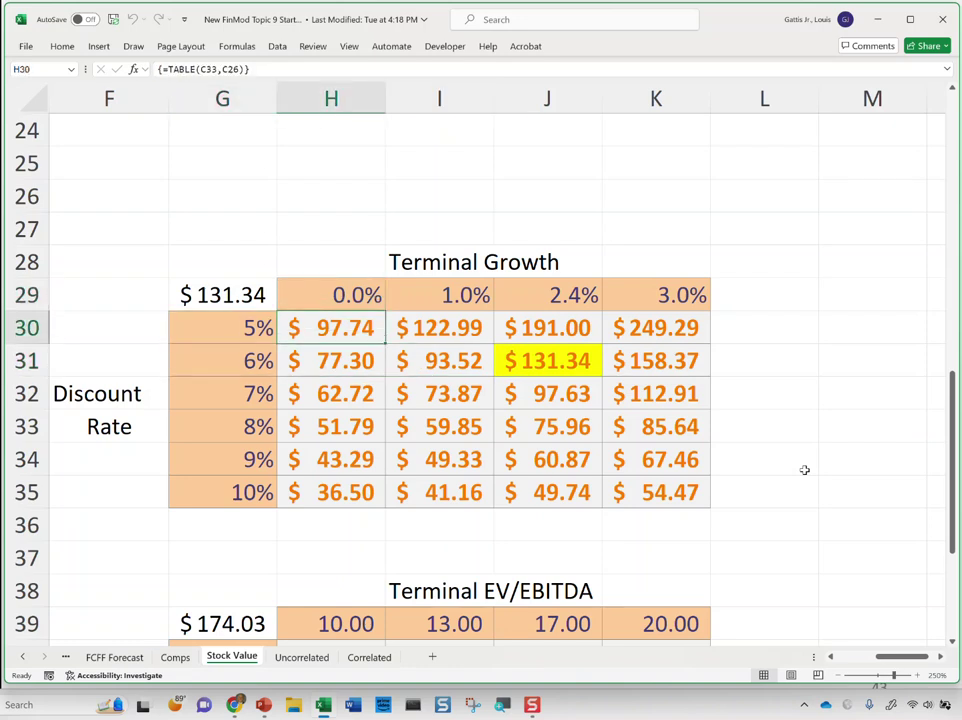
pyautogui.press('F2')
pyautogui.press('Escape')
# Step: Check the TABLE formula behind K31 along the 5% results row
pyautogui.press('Right')
pyautogui.press('Right')
pyautogui.press('Right')
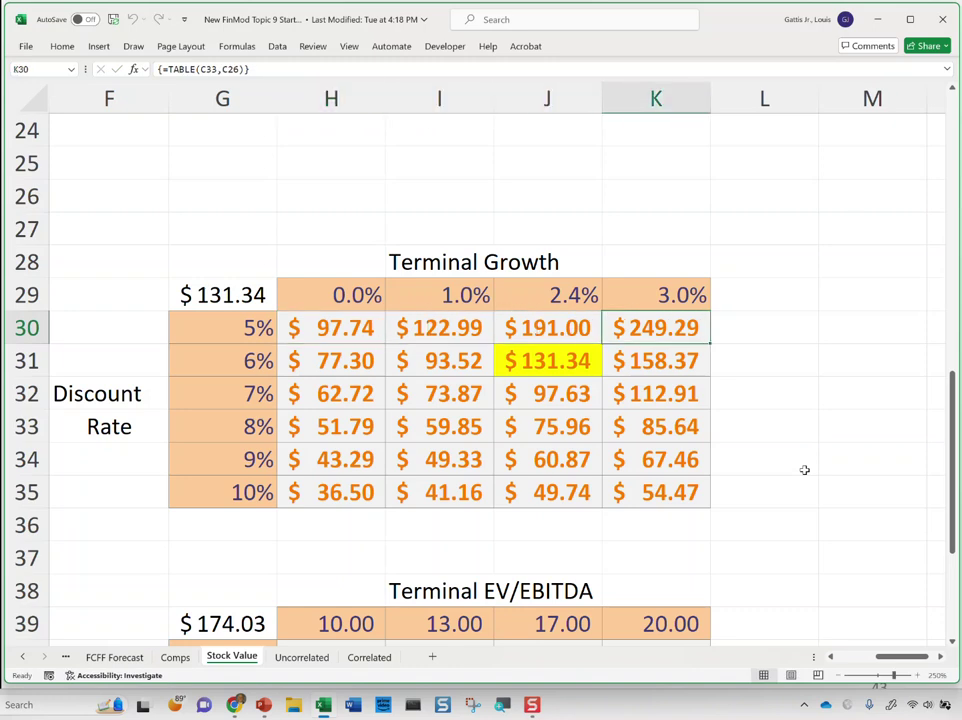
pyautogui.press('Up')
pyautogui.press('Down')
pyautogui.press('Down')
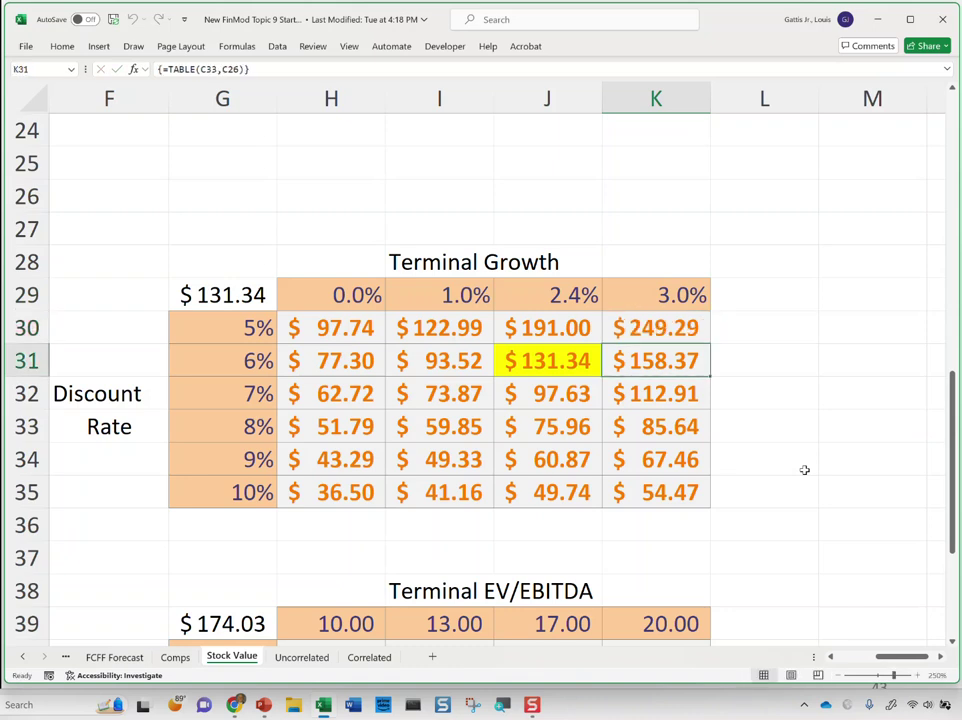
pyautogui.press('F2')
pyautogui.press('Escape')
pyautogui.press('F2')
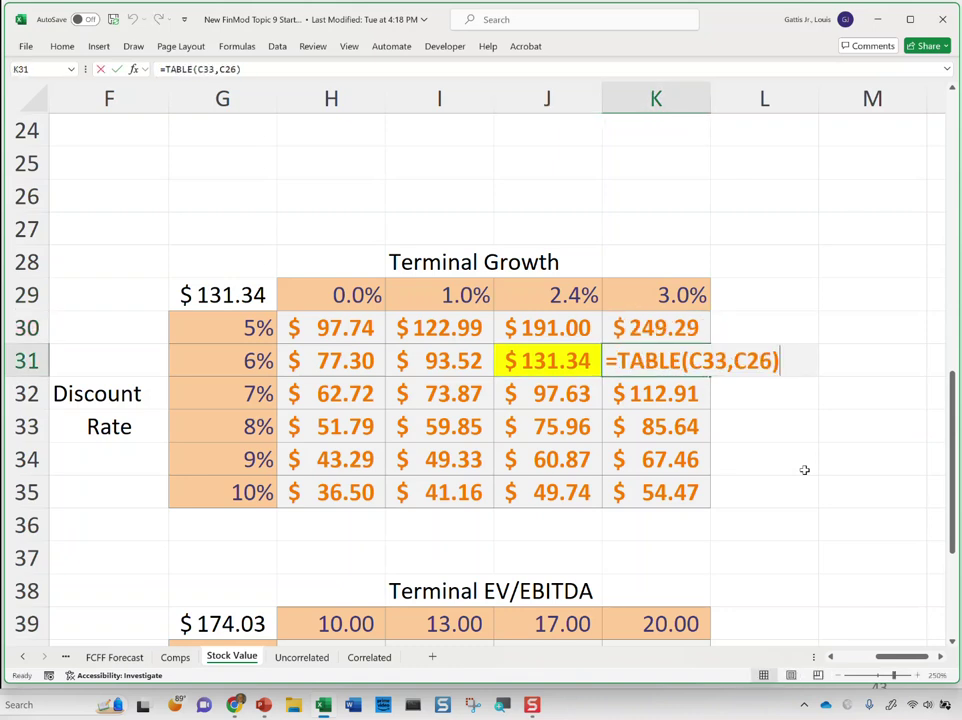
pyautogui.press('Escape')
# Step: Step through results around the $131.34 base case and the discount rate column
pyautogui.press('Left')
pyautogui.press('Up')
pyautogui.press('Down')
pyautogui.press('Down')
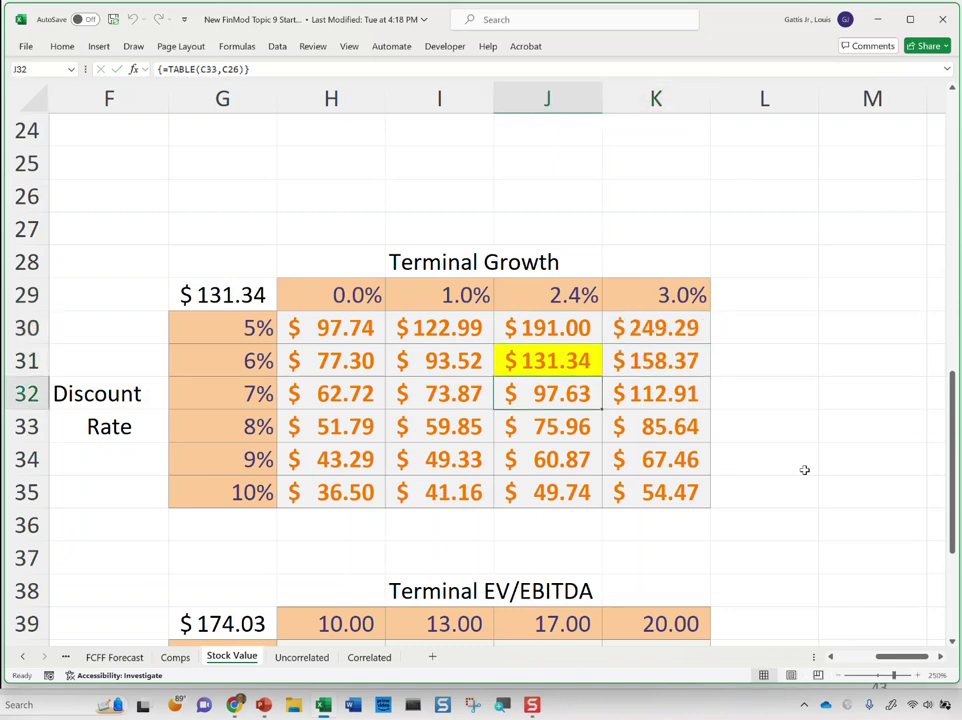
pyautogui.press('Left')
pyautogui.press('Left')
pyautogui.press('Down')
pyautogui.press('Down')
pyautogui.press('Down')
pyautogui.press('Down')
pyautogui.press('Up')
pyautogui.press('Left')
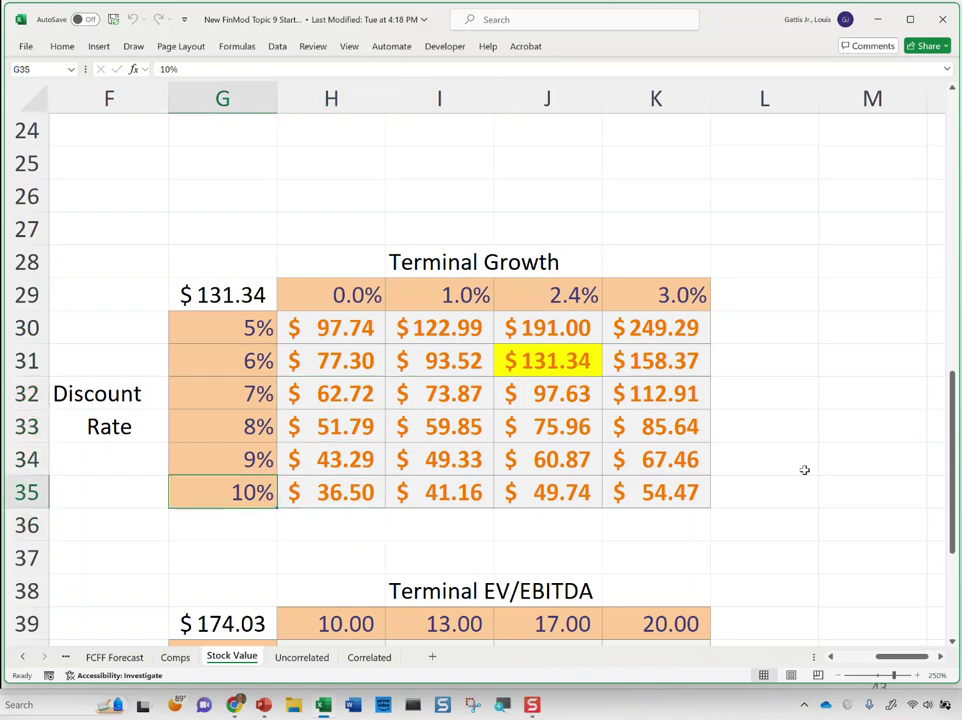
pyautogui.press('Up')
pyautogui.press('Up')
pyautogui.press('Up')
pyautogui.press('Up')
pyautogui.press('Up')
pyautogui.press('Up')
pyautogui.press('Up')
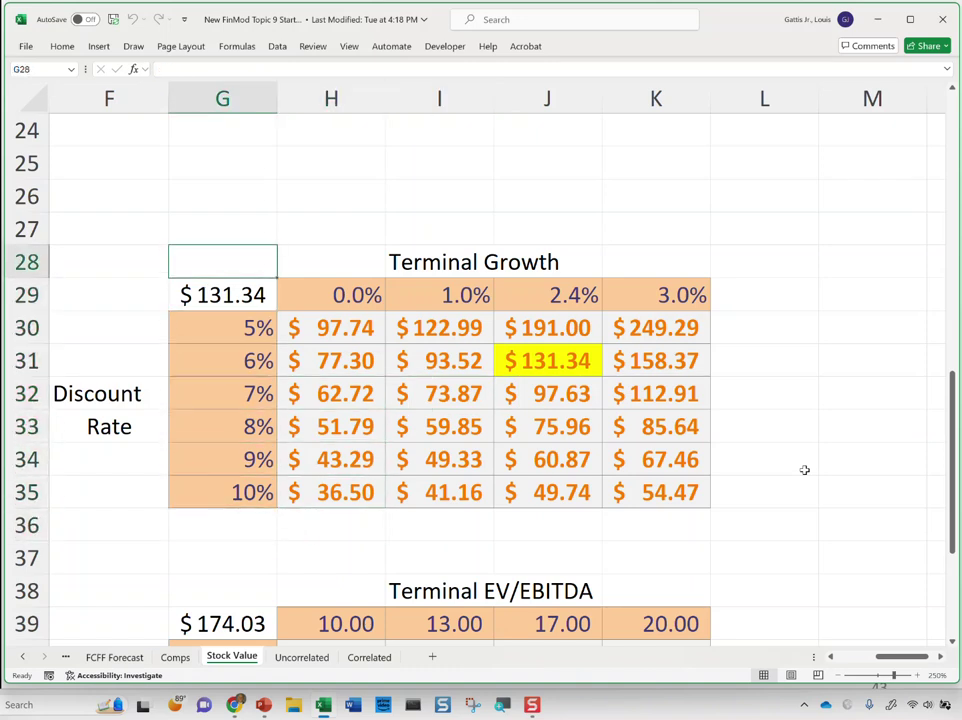
pyautogui.press('Down')
pyautogui.press('Down')
pyautogui.press('Down')
pyautogui.press('Down')
pyautogui.press('Down')
pyautogui.press('Down')
pyautogui.press('Down')
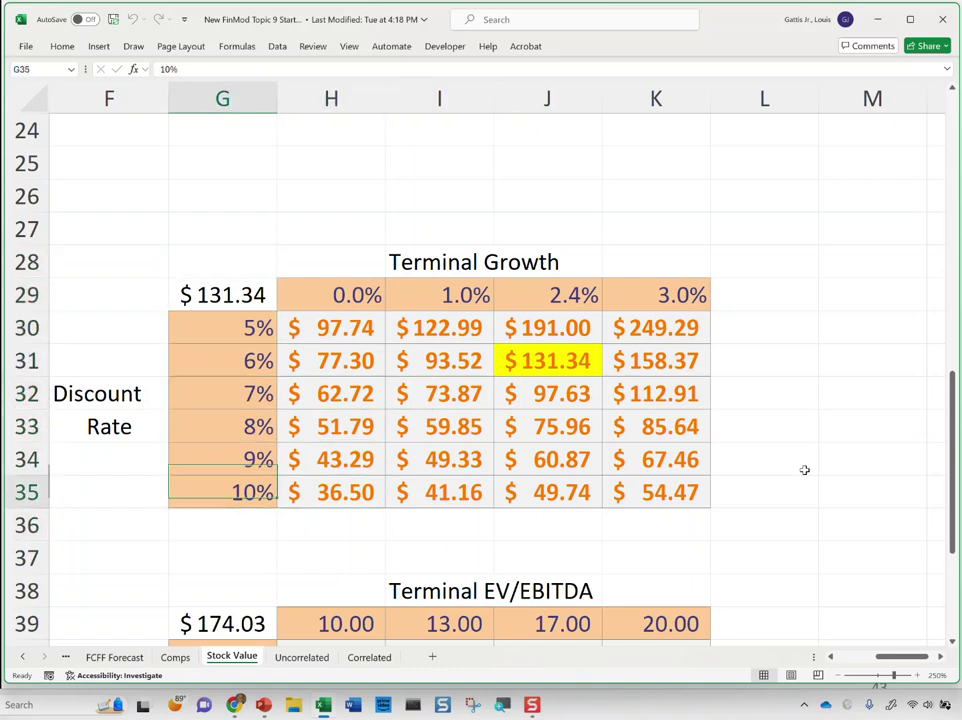
pyautogui.press('Up')
pyautogui.press('Up')
pyautogui.press('Right')
# Step: Tour the intrinsic value results, then bring up the WMT Free Cash Flow DCF Valuation slide
pyautogui.press('Right')
pyautogui.press('Up')
pyautogui.press('Up')
pyautogui.press('Left')
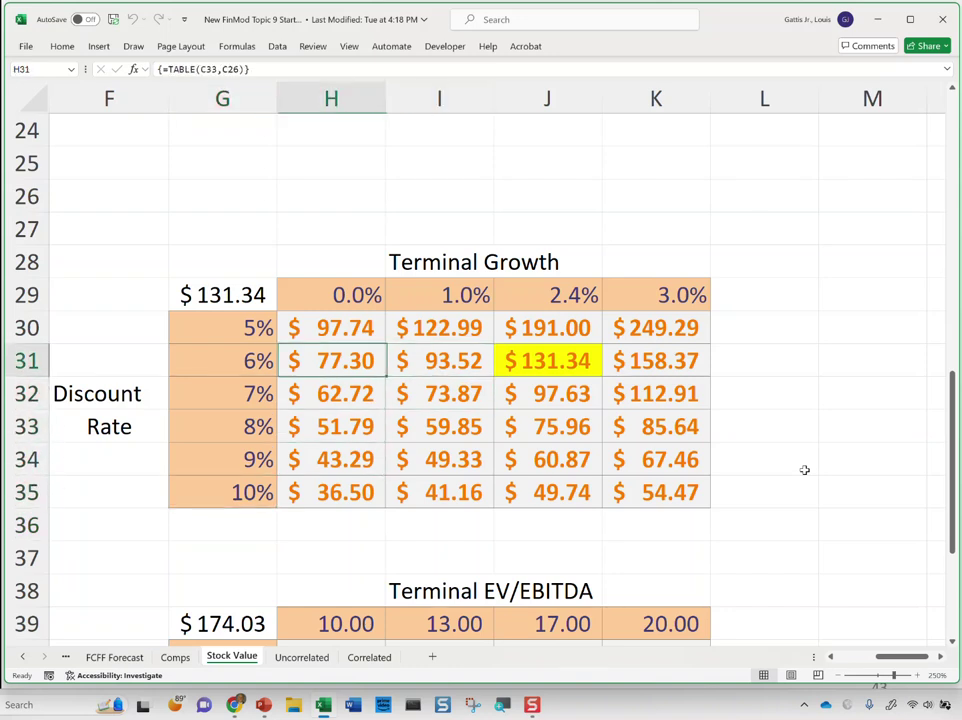
pyautogui.press('Right')
pyautogui.press('Down')
pyautogui.press('Down')
pyautogui.press('Right')
pyautogui.press('Right')
pyautogui.press('Down')
pyautogui.press('Down')
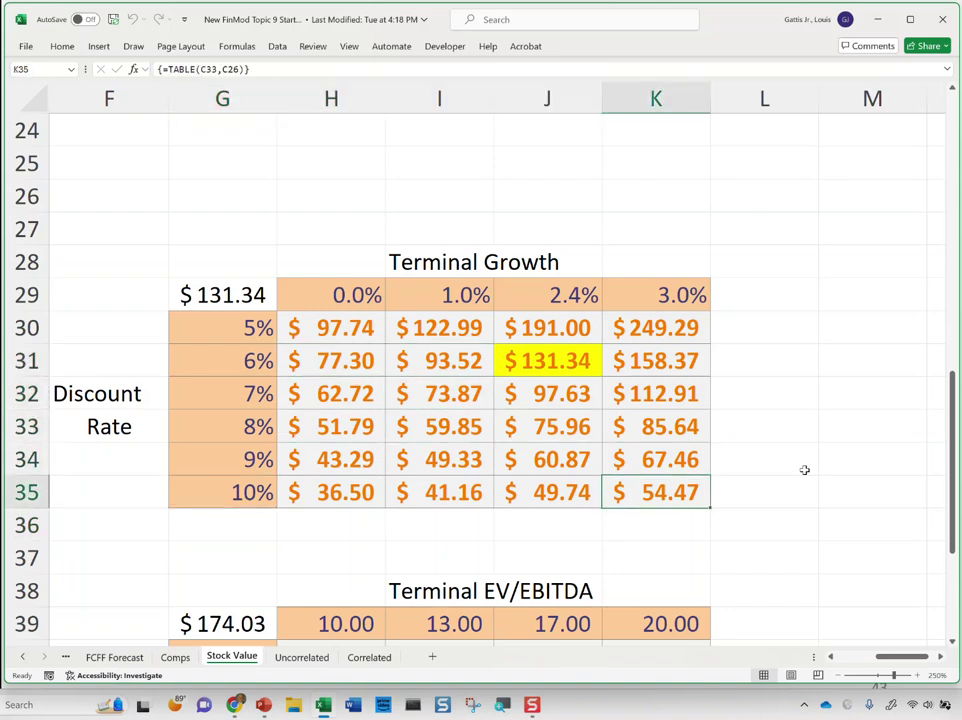
pyautogui.press('Left')
pyautogui.press('Left')
pyautogui.press('Left')
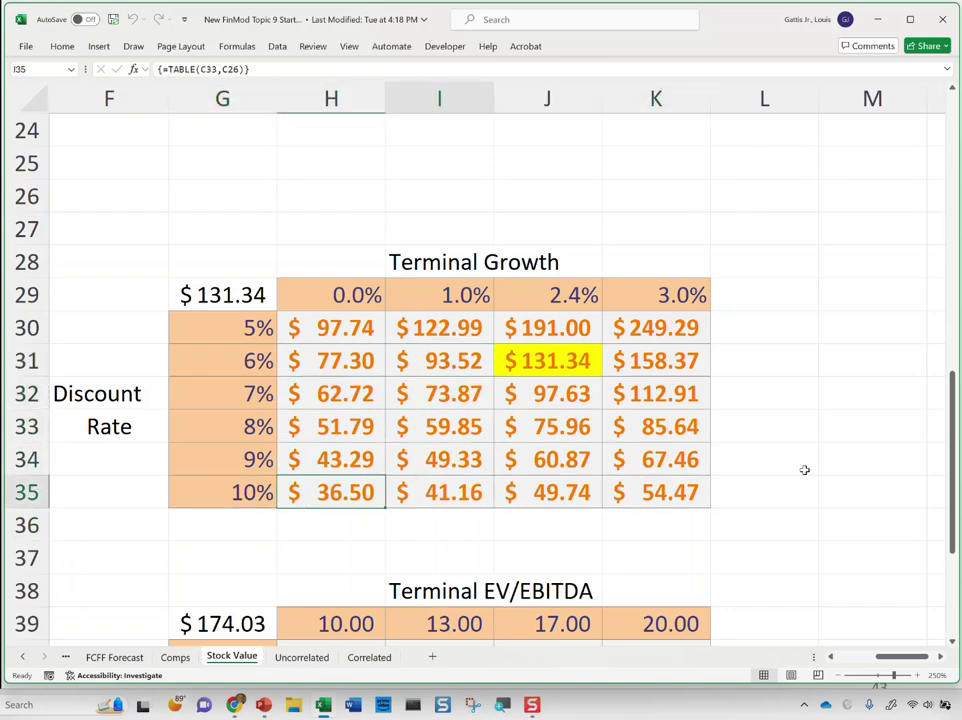
pyautogui.press('Right')
pyautogui.press('Right')
pyautogui.press('Right')
pyautogui.press('Up')
pyautogui.press('Up')
pyautogui.press('Up')
pyautogui.press('Up')
pyautogui.press('Up')
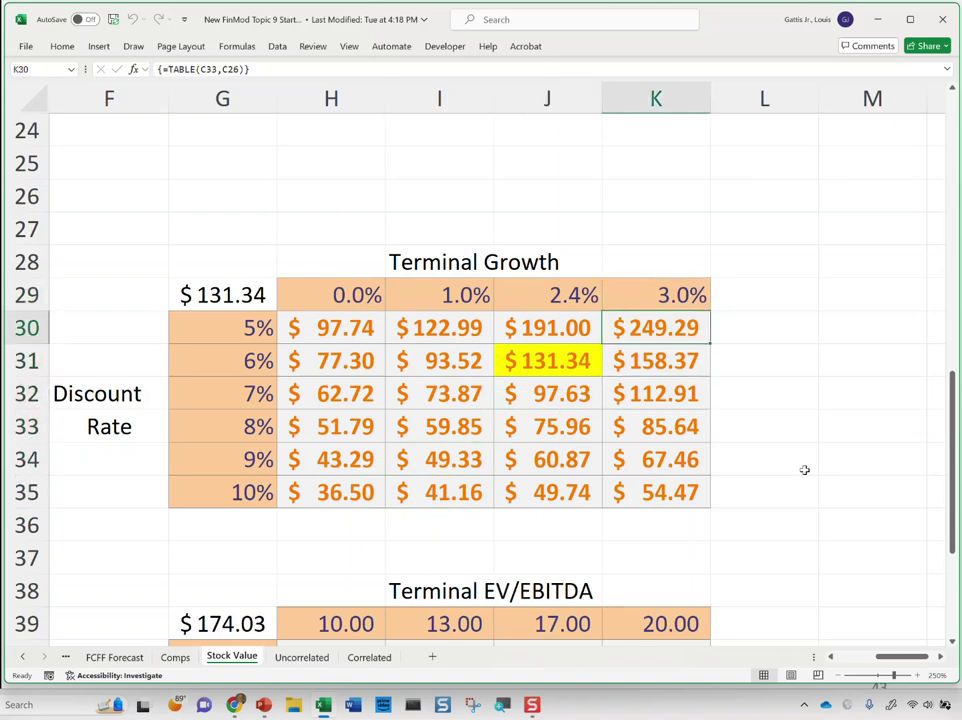
pyautogui.press('Left')
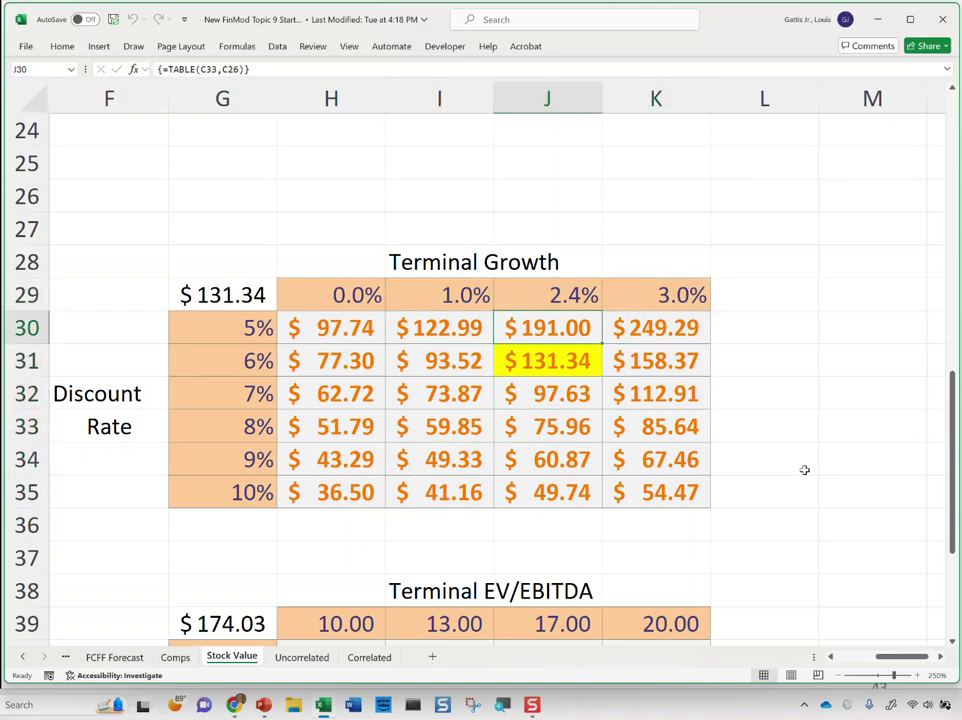
pyautogui.press('Right')
pyautogui.press('Down')
pyautogui.press('Left')
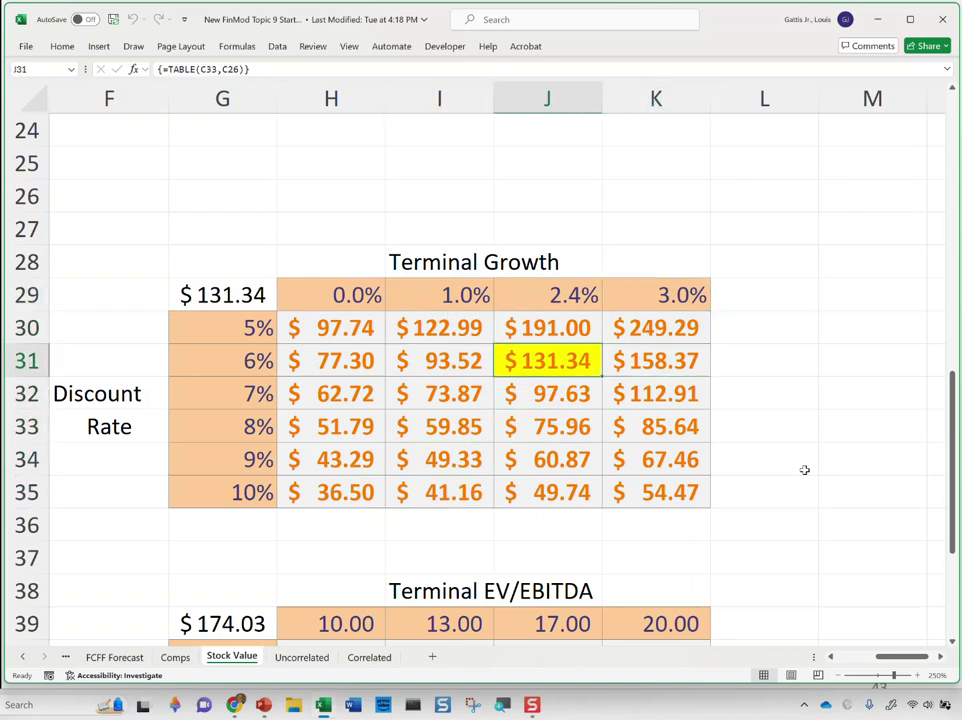
pyautogui.press('Home')
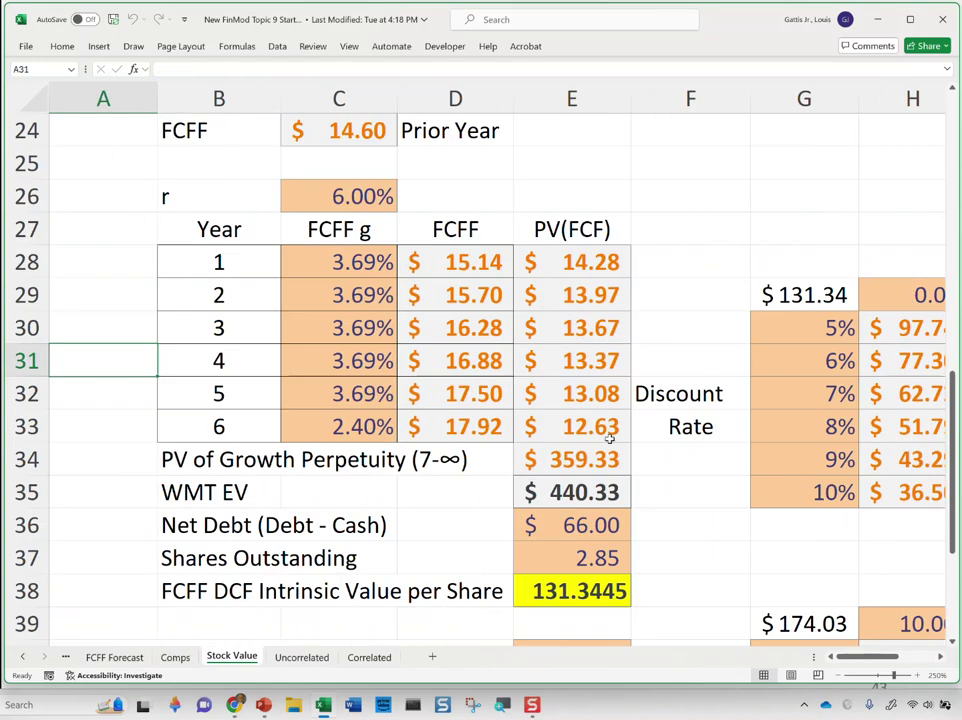
pyautogui.hotkey('alt', 'Tab')
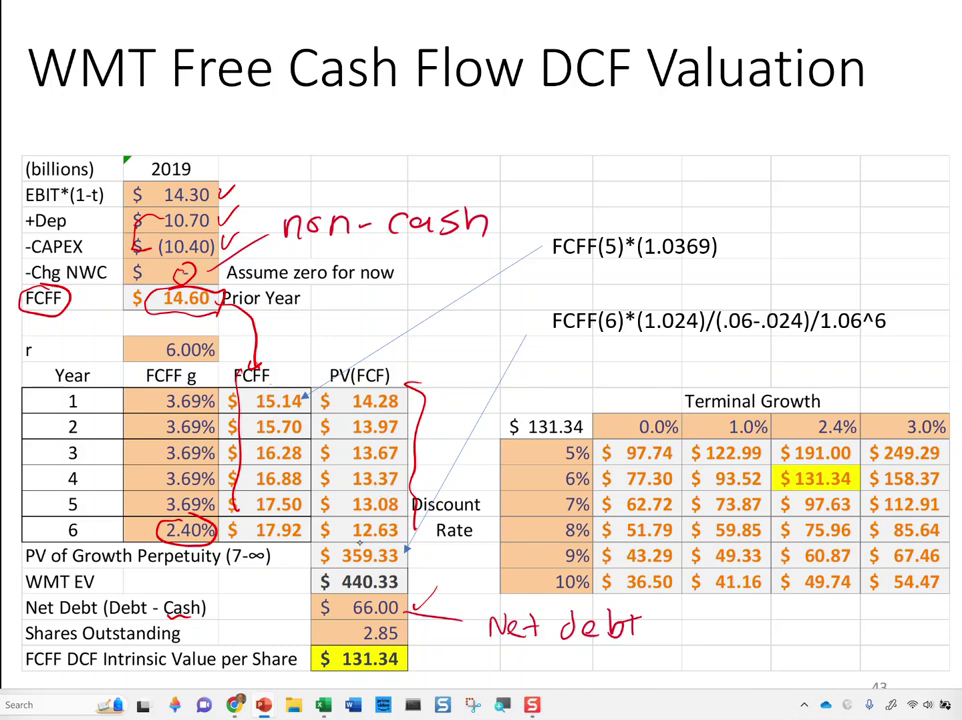
# Step: Circle the $359.33 perpetuity value in red ink and extend the note to read 7-8
pyautogui.moveTo(373, 543)
pyautogui.mouseDown()
pyautogui.moveTo(353, 545)
pyautogui.moveTo(385, 572)
pyautogui.moveTo(412, 545)
pyautogui.mouseUp()
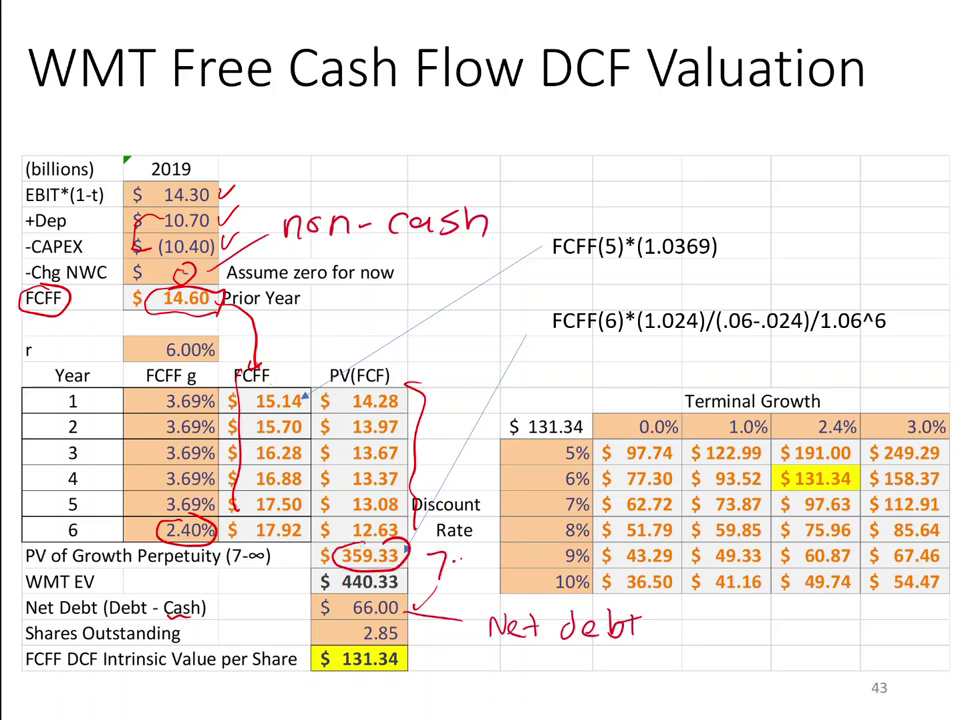
pyautogui.moveTo(488, 546); pyautogui.dragTo(507, 538)
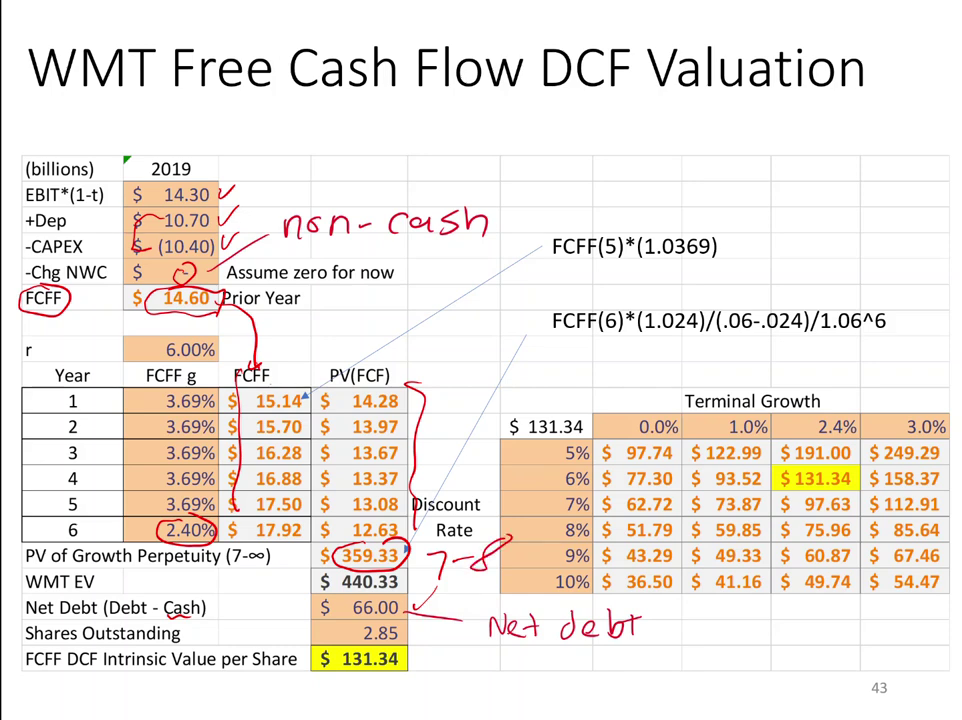